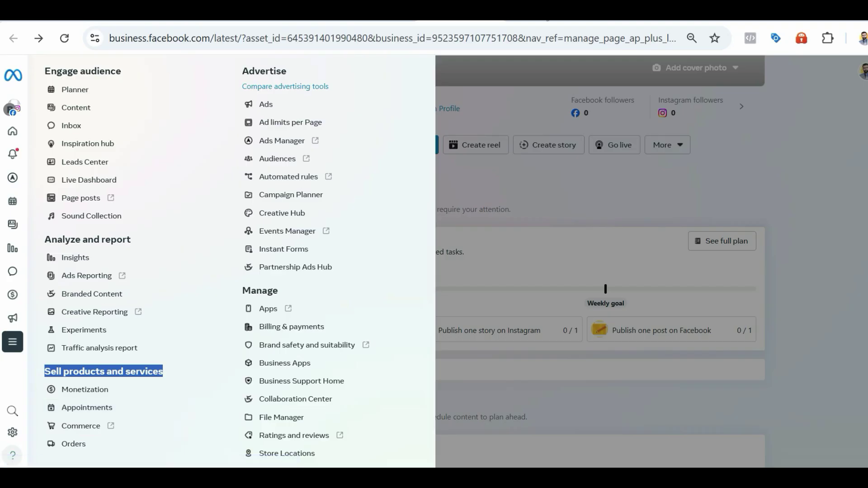
Step: Browse the full product catalog on the Shopify storefront
left_click(81, 426)
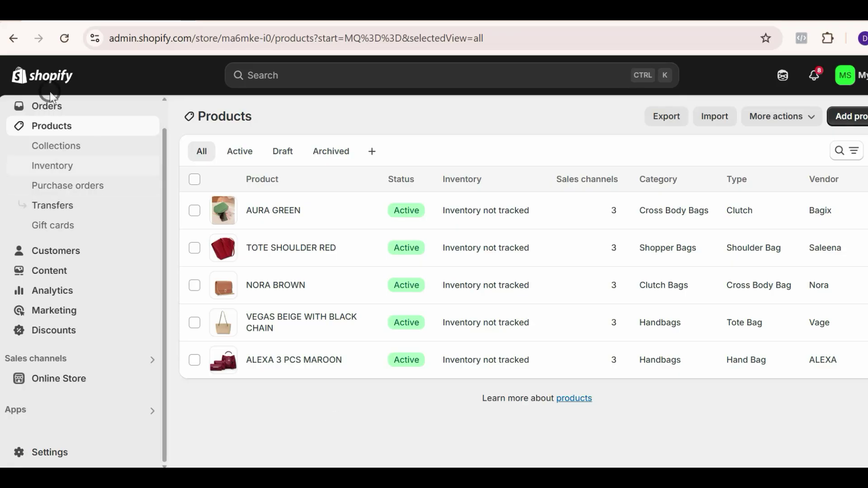
scroll(128, 272, "up", 1)
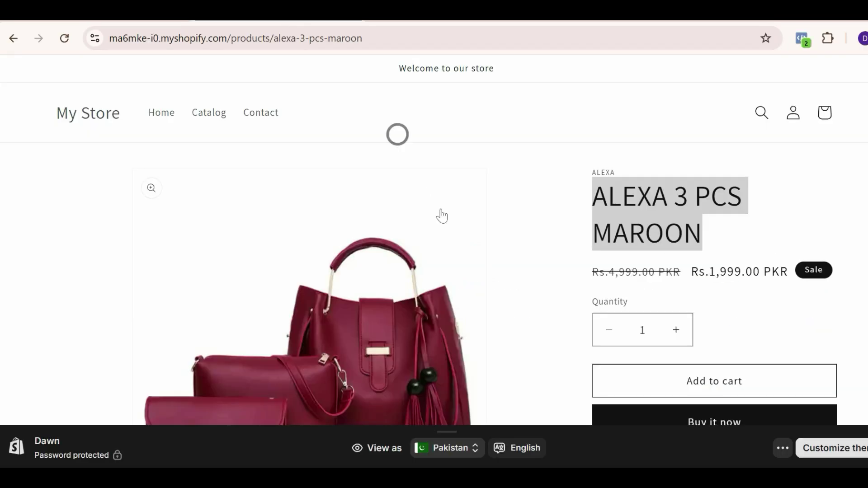
left_click(208, 113)
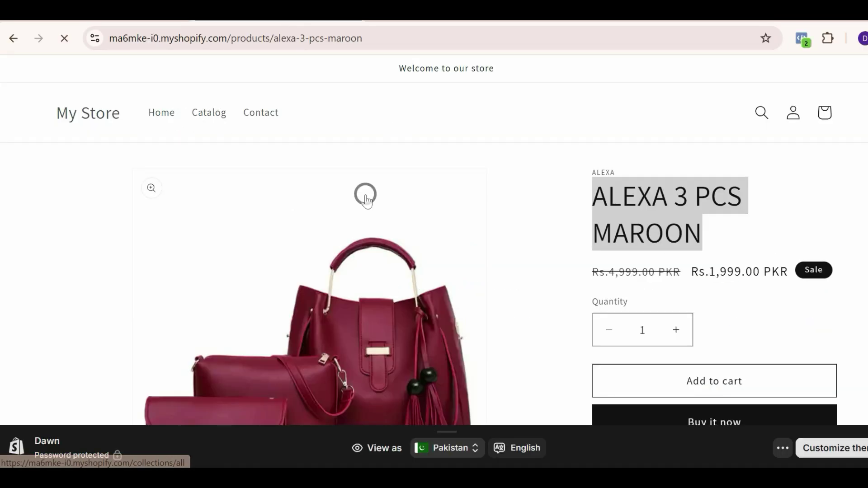
scroll(454, 266, "down", 5)
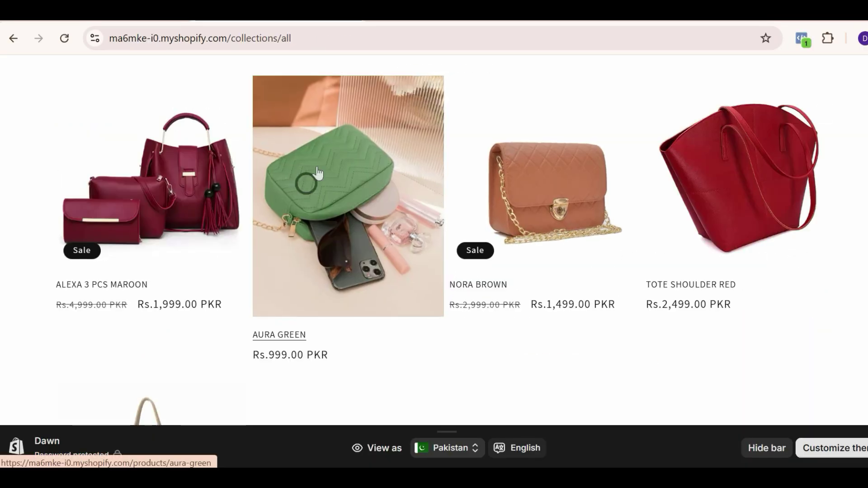
scroll(449, 294, "down", 3)
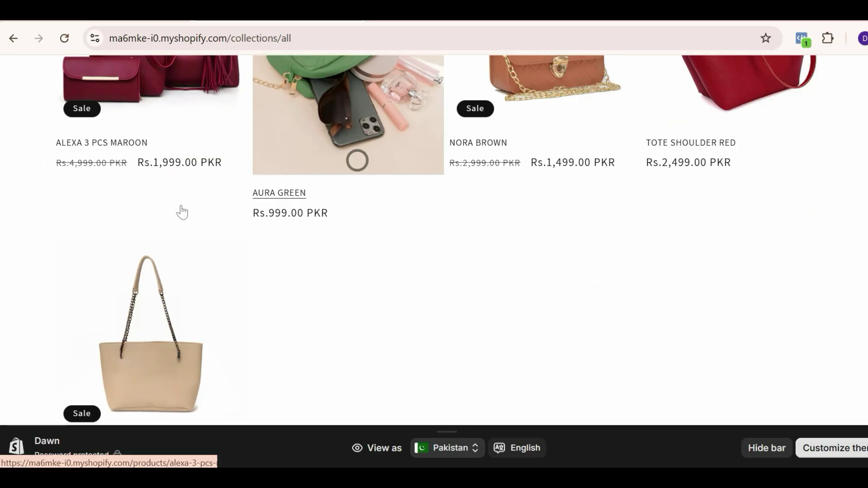
Step: Return to the Shopify admin, open the Facebook & Instagram sales channel and dismiss the Facebook account connection prompt
left_click(102, 13)
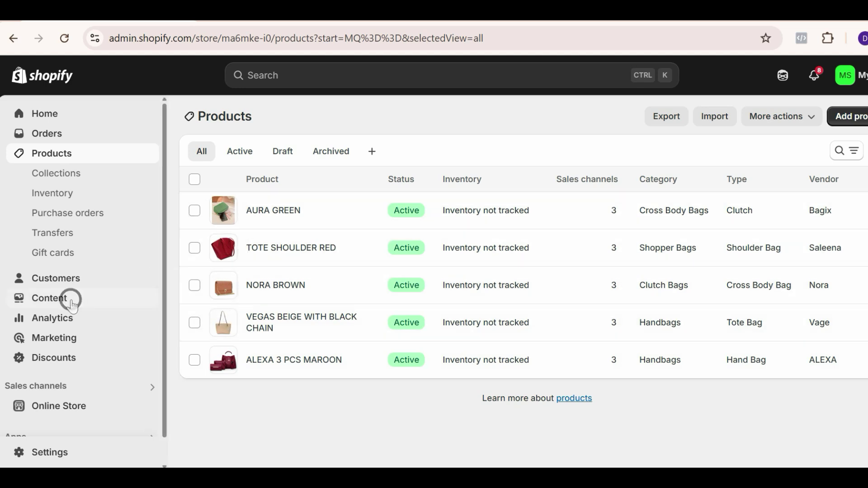
scroll(71, 302, "down", 1)
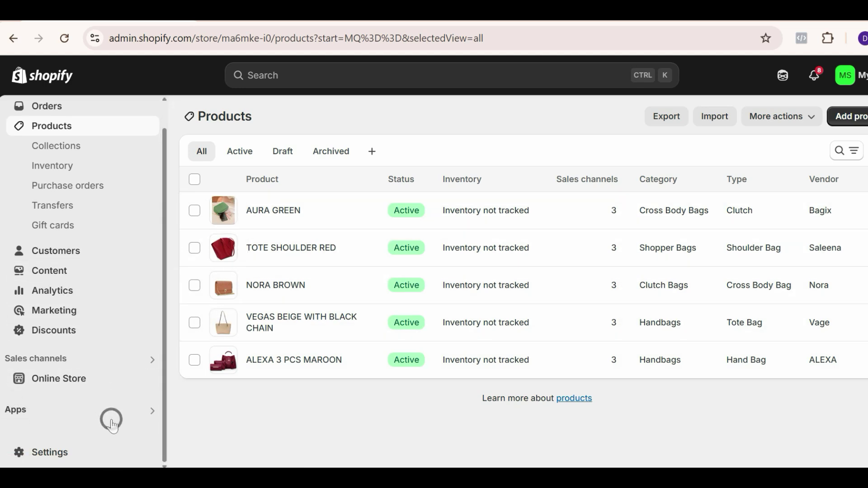
left_click(37, 418)
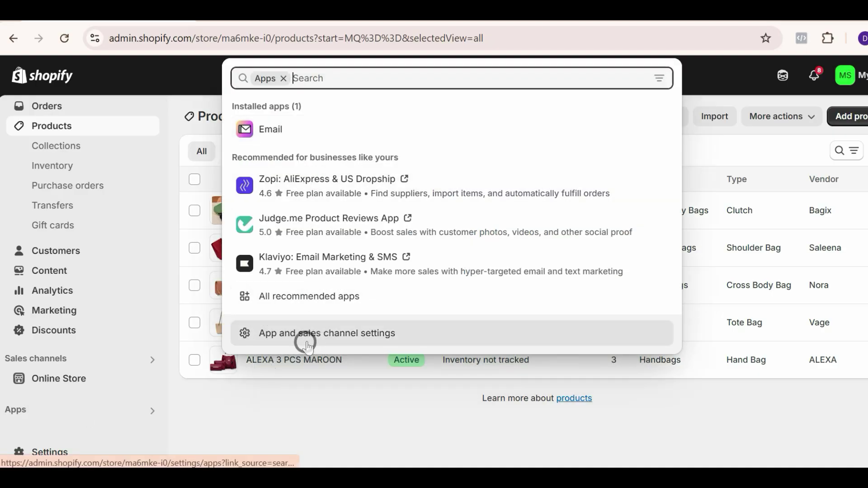
left_click(139, 368)
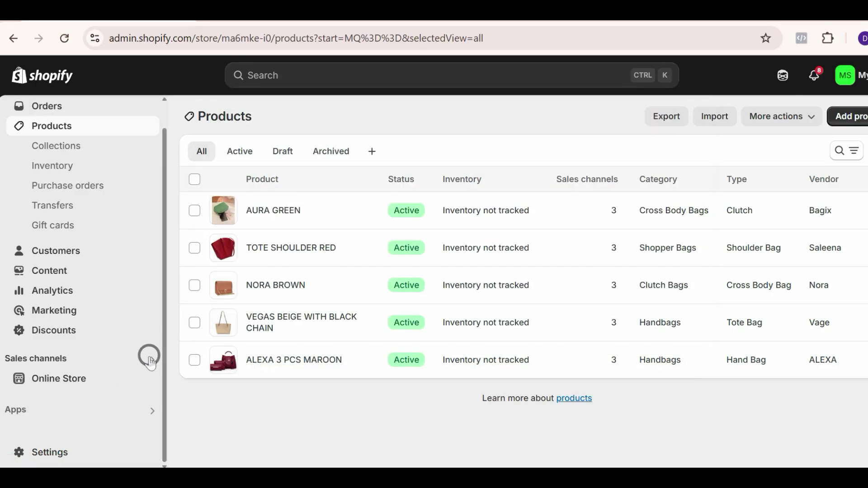
left_click(152, 360)
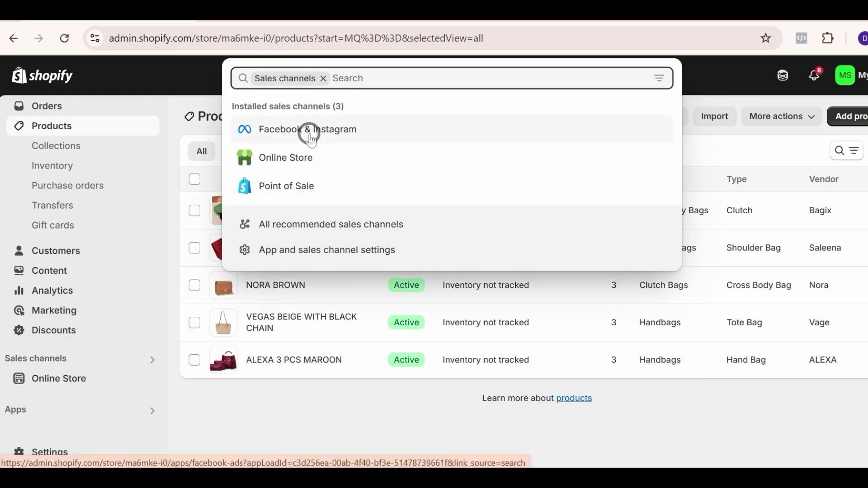
left_click(310, 135)
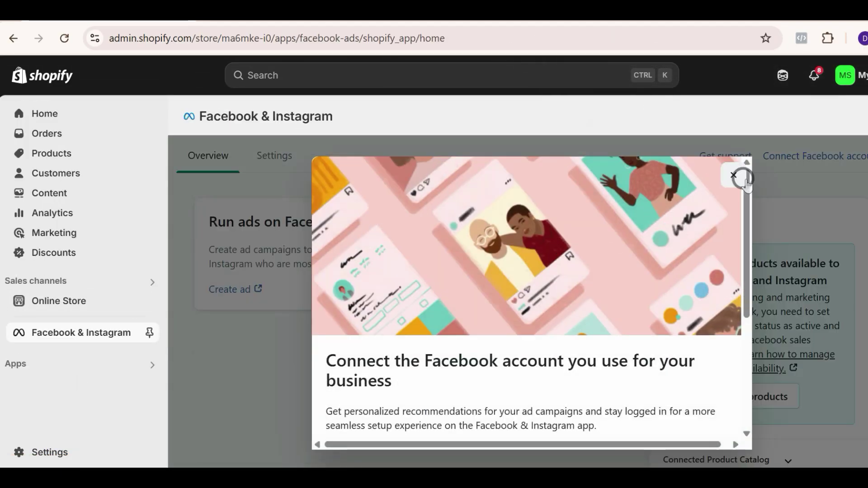
left_click(734, 175)
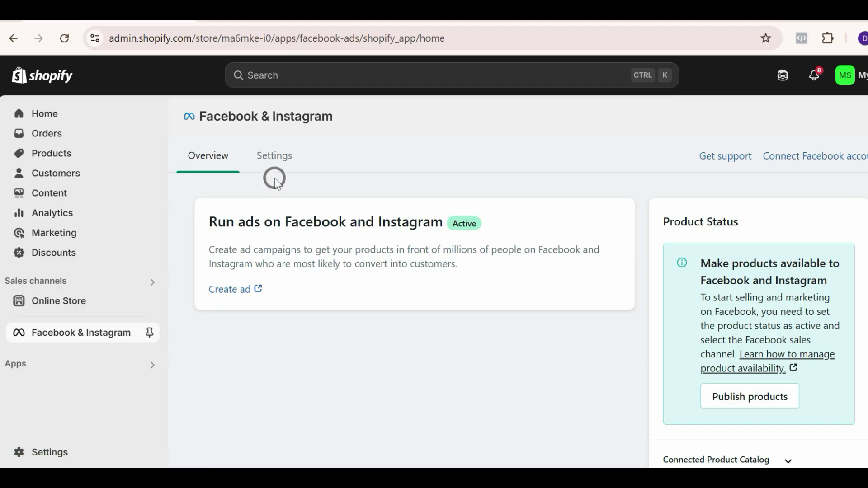
Step: Review the dataset and catalog sync sections in the Facebook & Instagram channel's settings
left_click(280, 161)
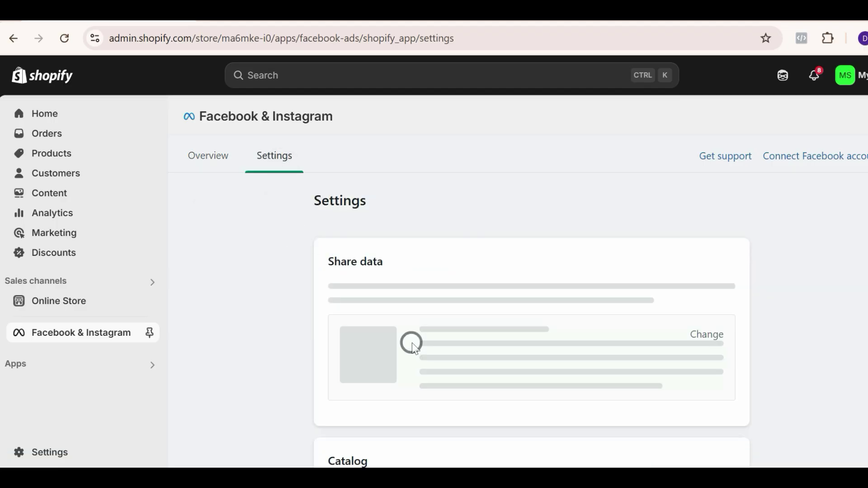
scroll(397, 253, "down", 5)
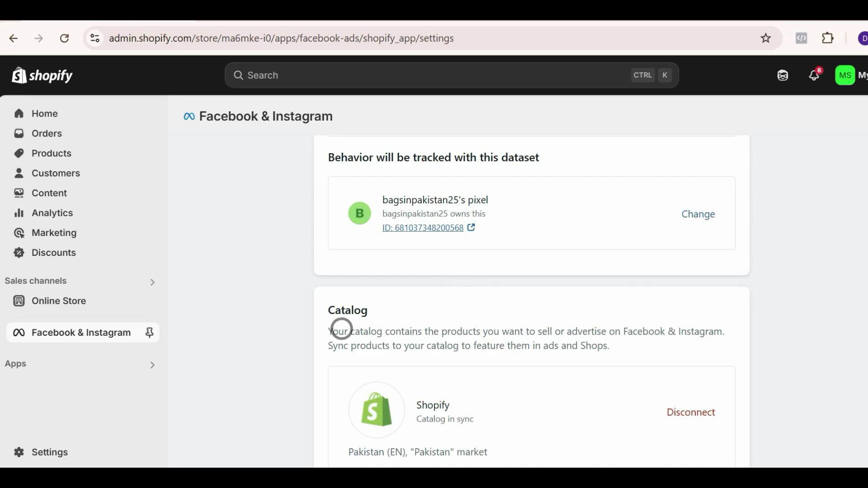
scroll(341, 330, "down", 3)
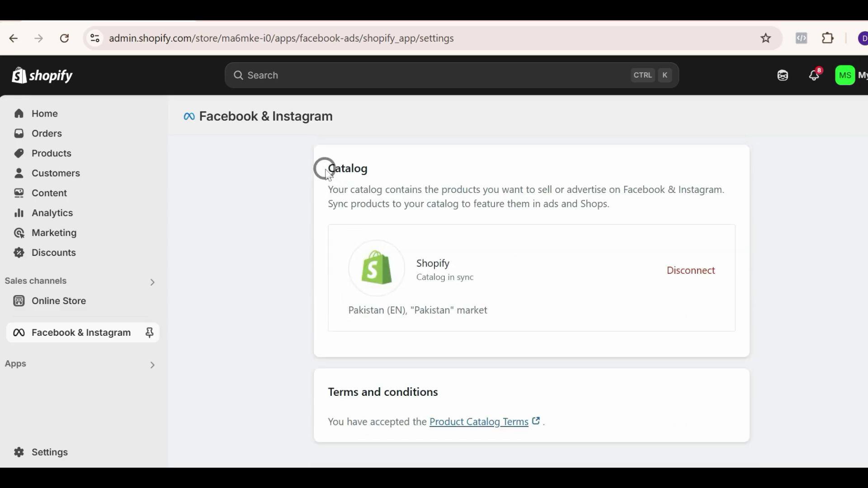
left_click_drag(326, 169, 397, 174)
left_click_drag(422, 264, 453, 270)
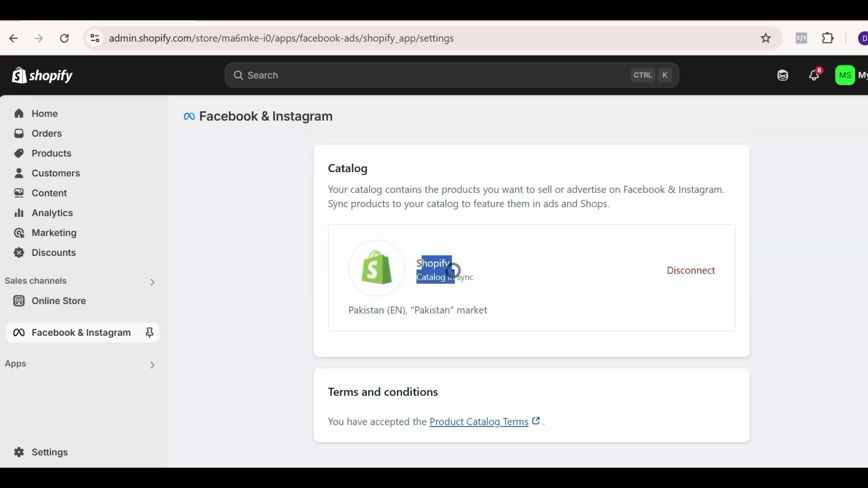
scroll(453, 270, "up", 3)
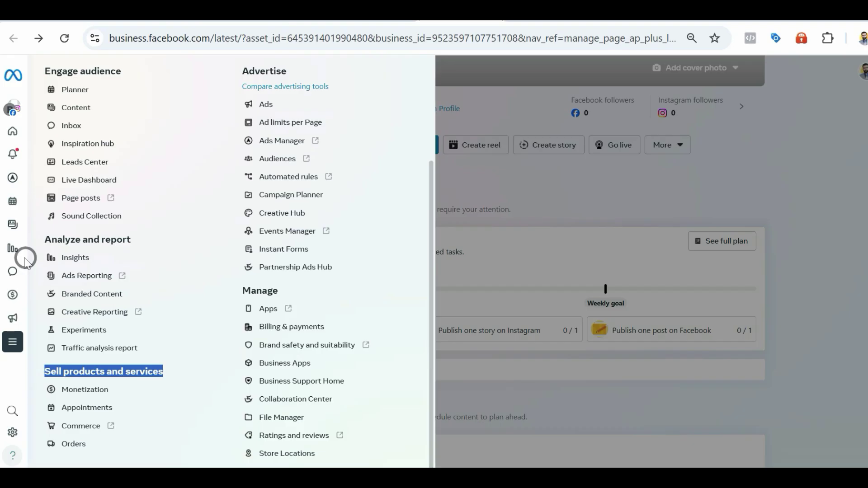
Step: Switch to Meta Business Suite and open the Shopify Product Catalog from the bagsinpakistan25 portfolio's data sources in Commerce Manager
left_click(539, 210)
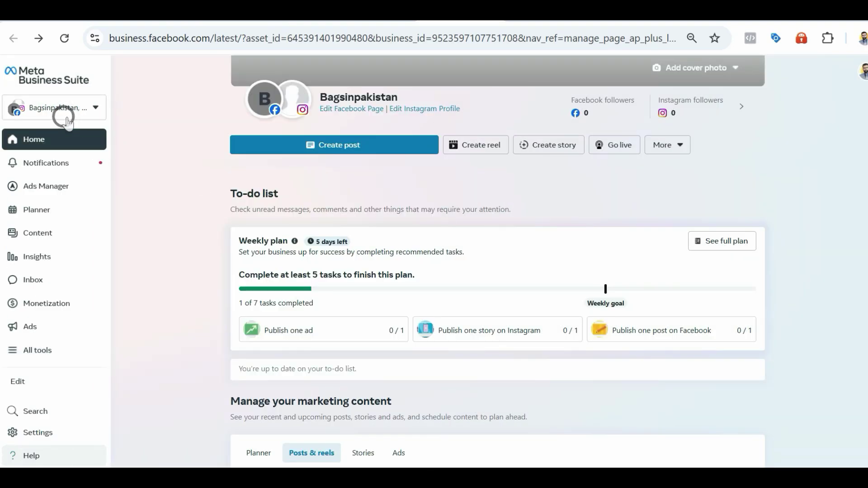
left_click(65, 119)
left_click(333, 178)
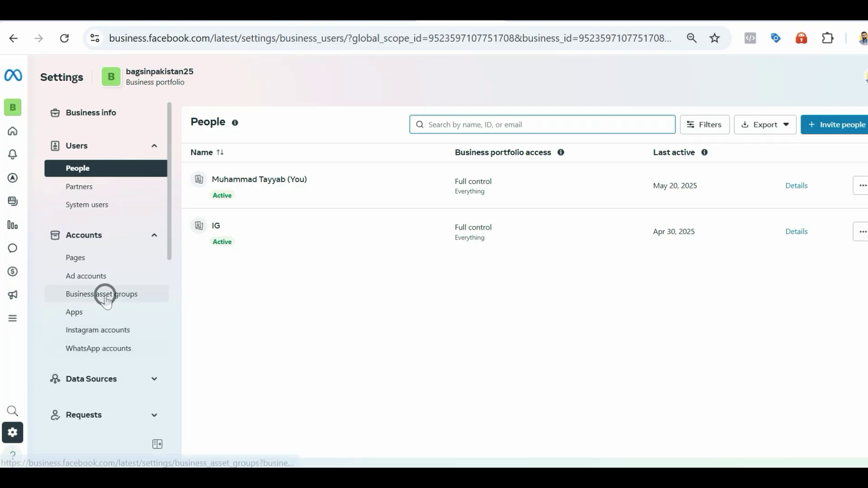
scroll(109, 285, "down", 3)
left_click(135, 235)
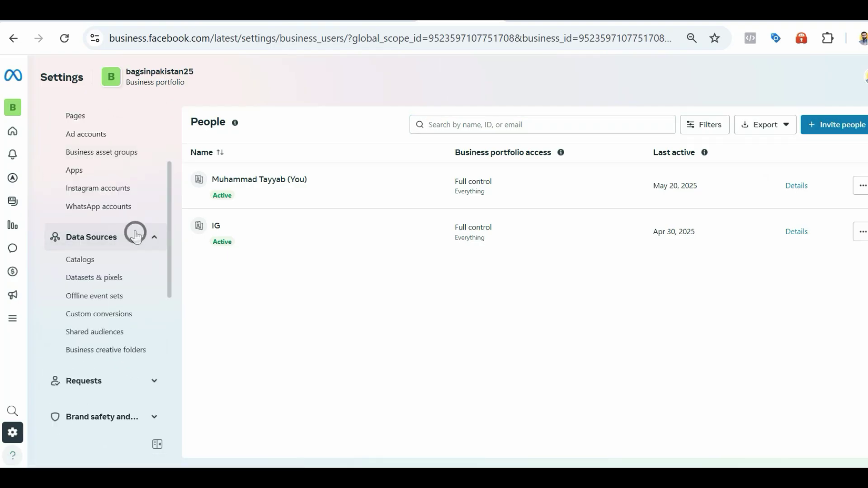
left_click(93, 264)
left_click(251, 183)
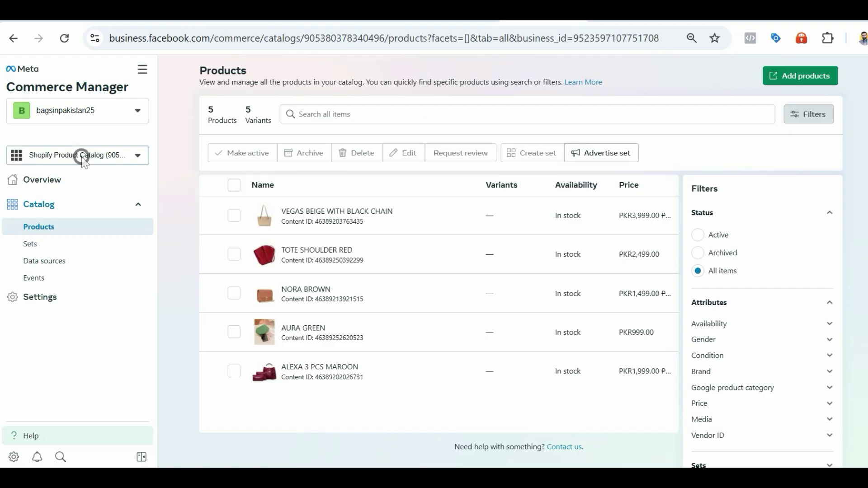
Step: Check which catalogs can be selected for the bagsinpakistan25 portfolio, keeping Shopify Product Catalog as the current one
left_click(82, 155)
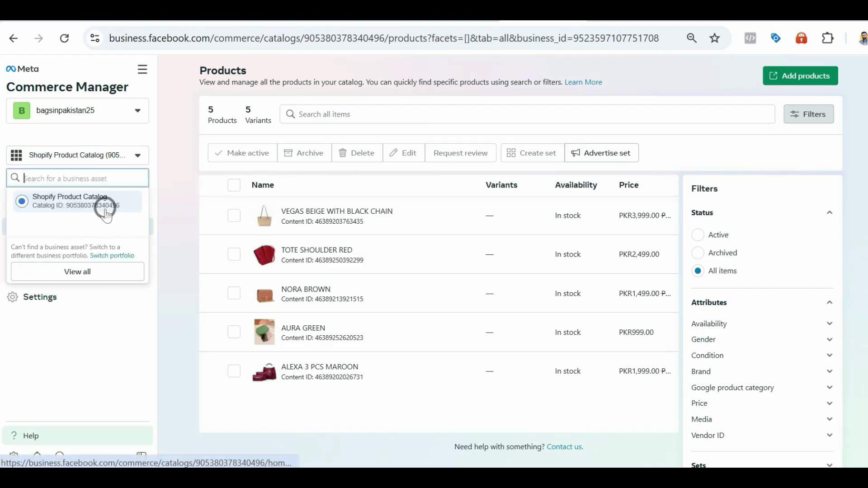
left_click(113, 207)
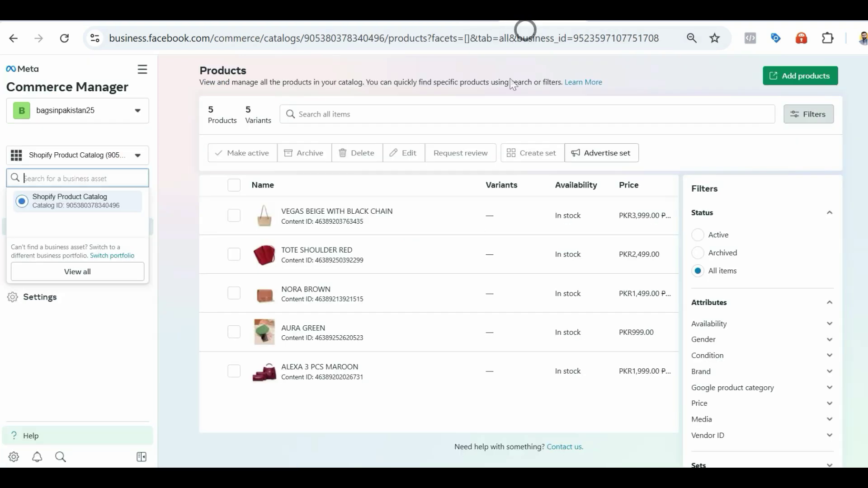
left_click(116, 324)
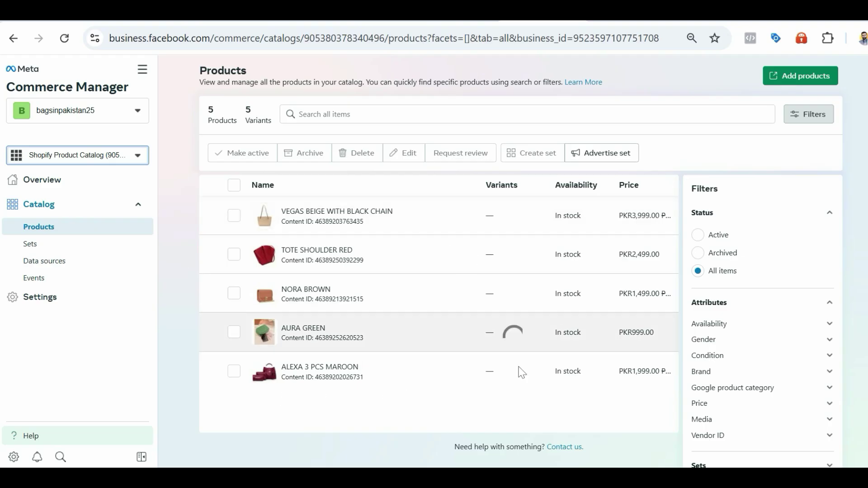
Step: Examine the synced details of the VEGAS BEIGE WITH BLACK CHAIN item, including its website link, description, availability and images
left_click(330, 213)
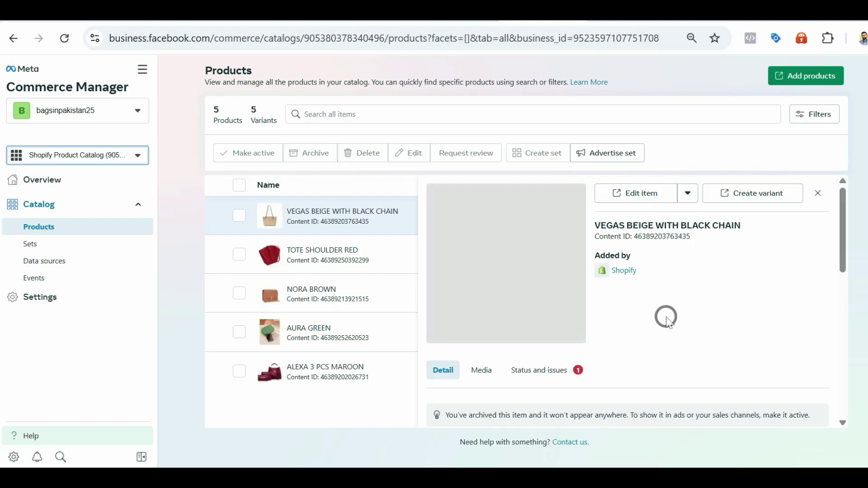
scroll(666, 318, "down", 5)
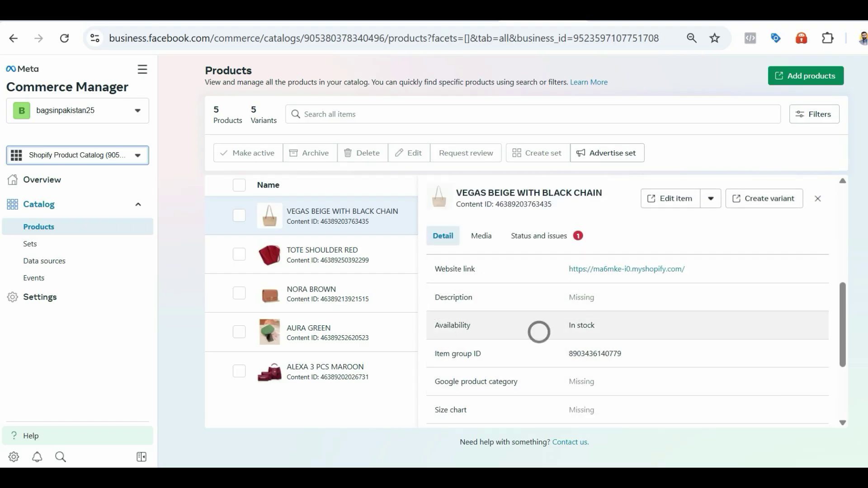
scroll(538, 332, "down", 2)
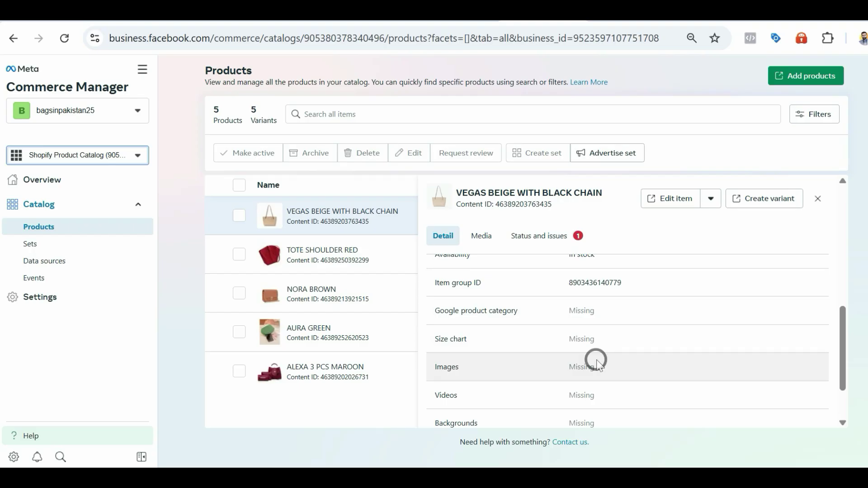
scroll(595, 362, "down", 2)
scroll(596, 361, "up", 5)
scroll(597, 364, "down", 2)
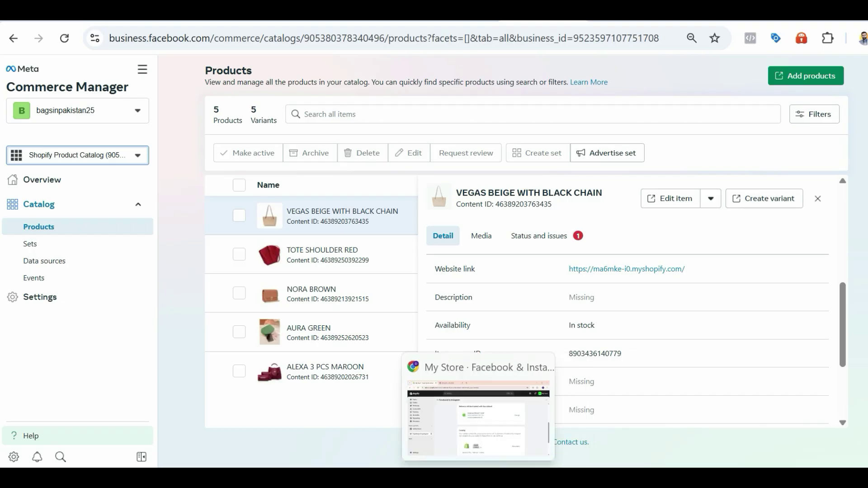
Step: Switch to the Shopify admin, open the AURA GREEN product and highlight its product ID in the page address
left_click(513, 465)
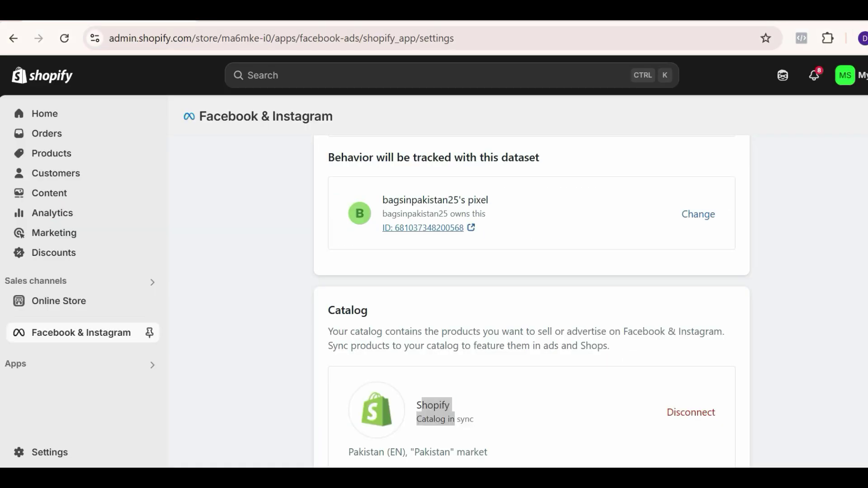
left_click(97, 161)
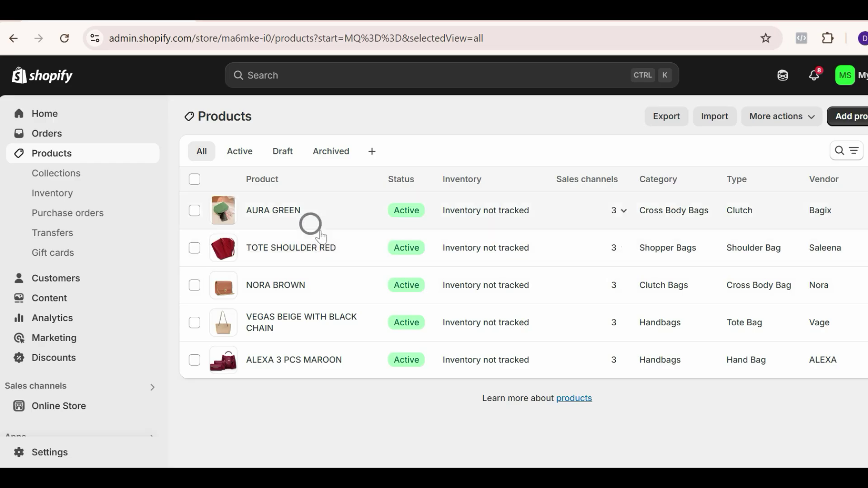
left_click(312, 219)
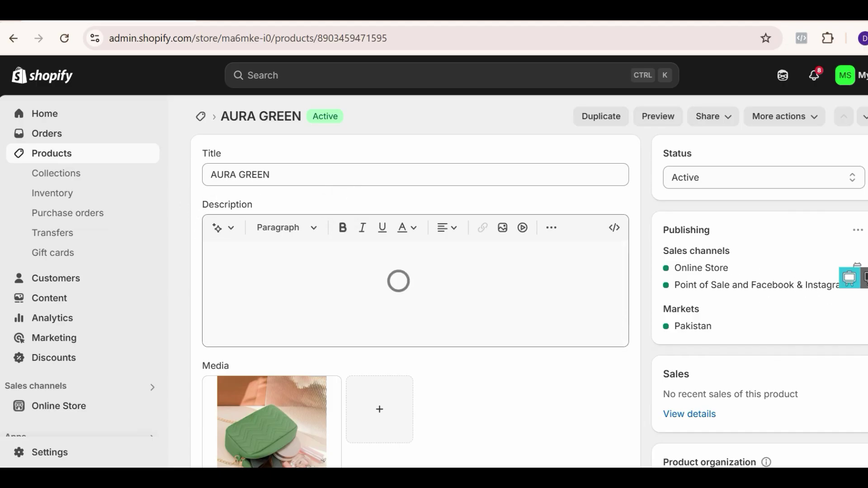
left_click(382, 38)
left_click(422, 38)
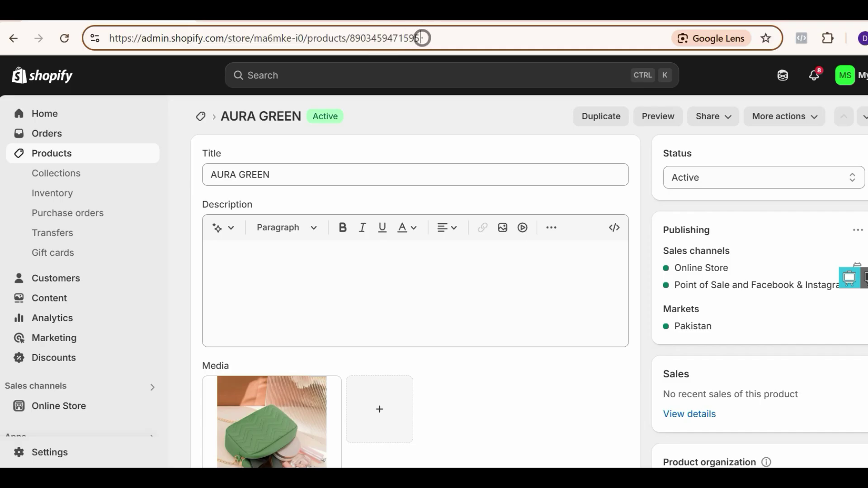
left_click_drag(431, 38, 357, 42)
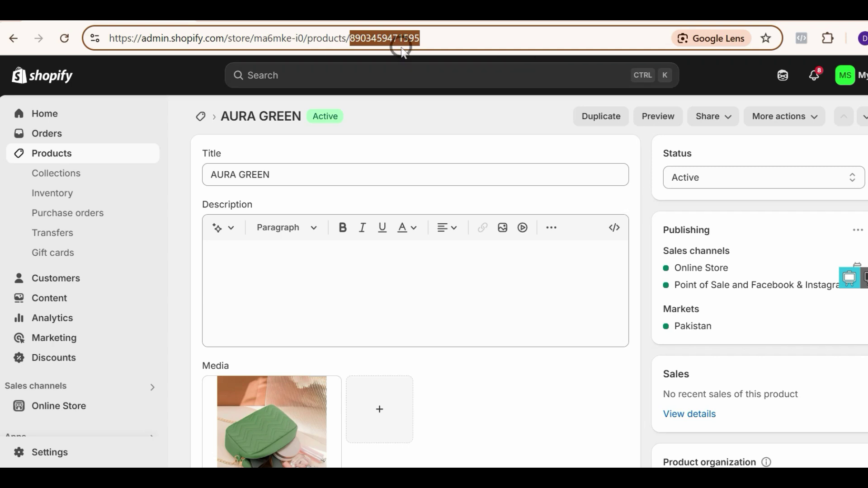
Step: Review the AURA GREEN product's media, category, type, vendor and pricing details in Shopify
scroll(556, 238, "down", 5)
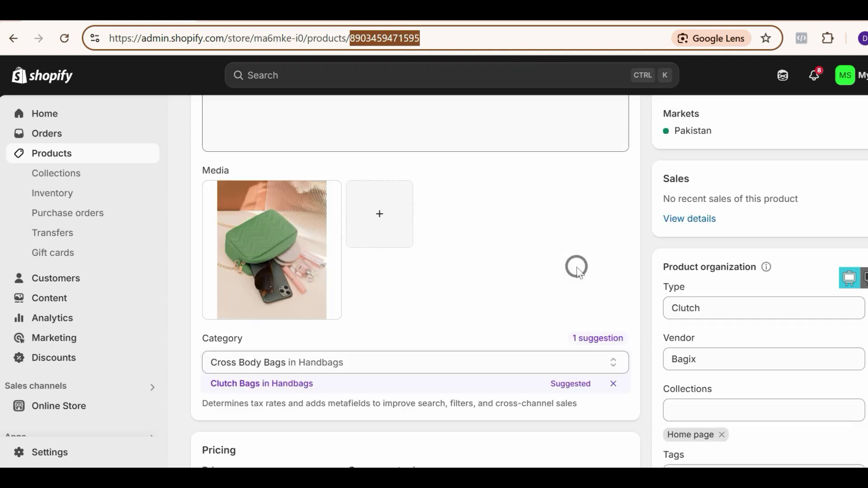
left_click_drag(669, 269, 693, 270)
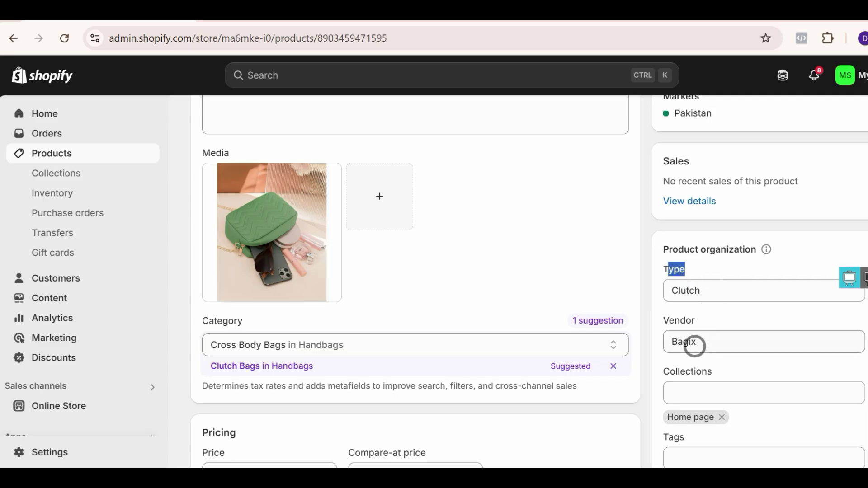
scroll(701, 350, "down", 3)
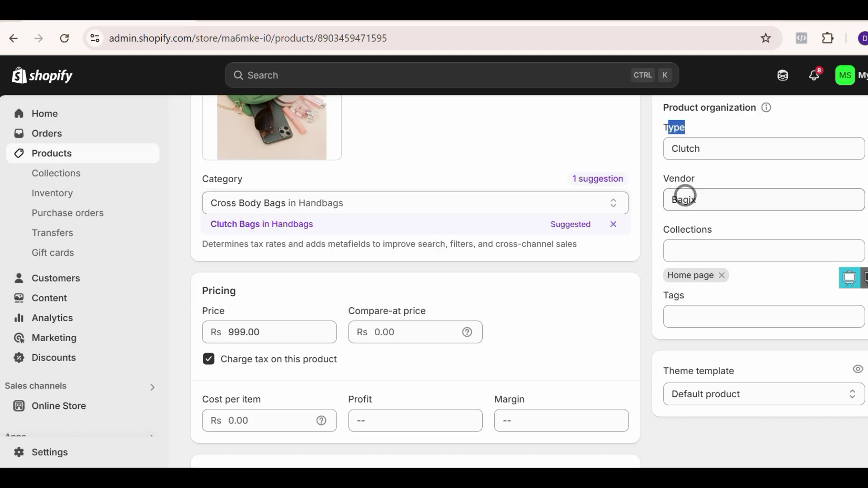
left_click(675, 199)
scroll(606, 234, "up", 2)
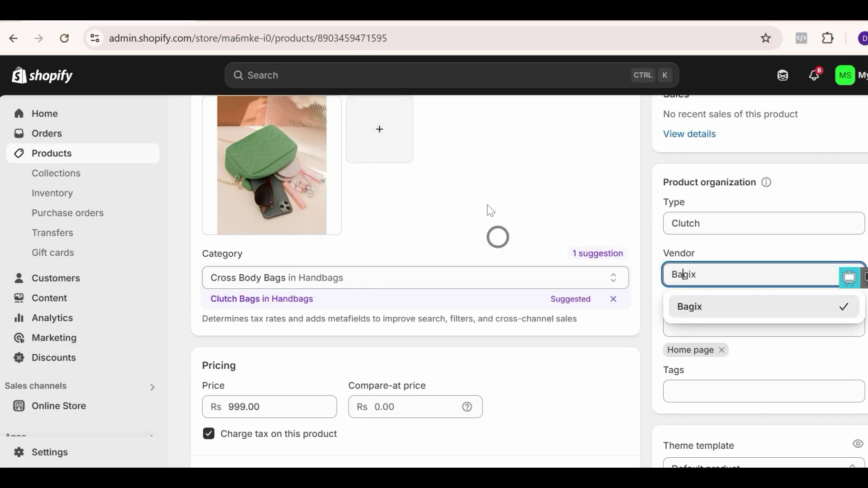
Step: Switch to Commerce Manager and highlight the item group ID and title of the VEGAS BEIGE WITH BLACK CHAIN item
mouse_move(480, 470)
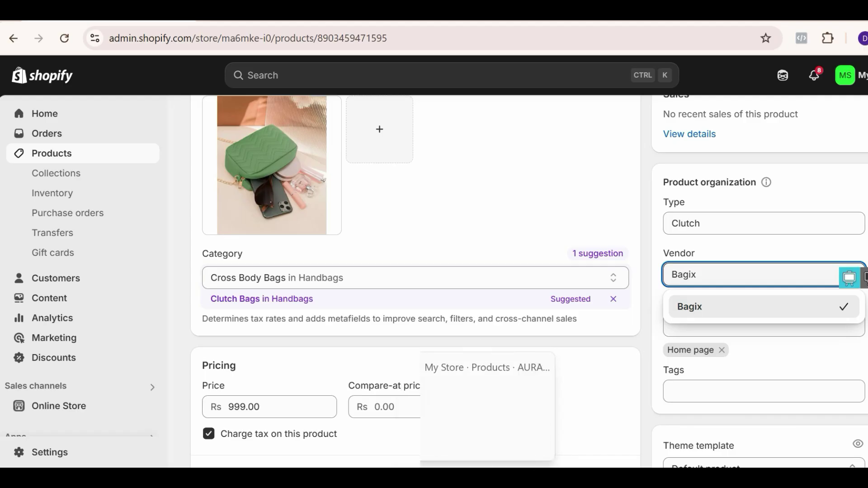
mouse_move(509, 474)
left_click(510, 434)
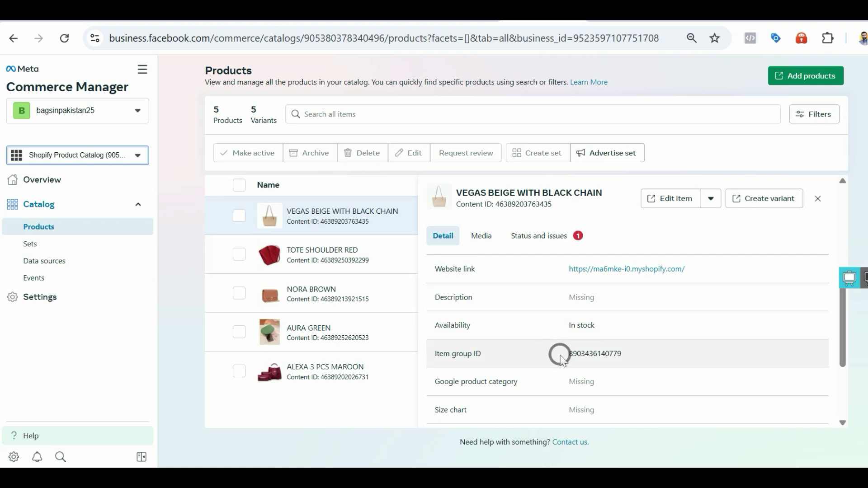
left_click_drag(436, 357, 622, 361)
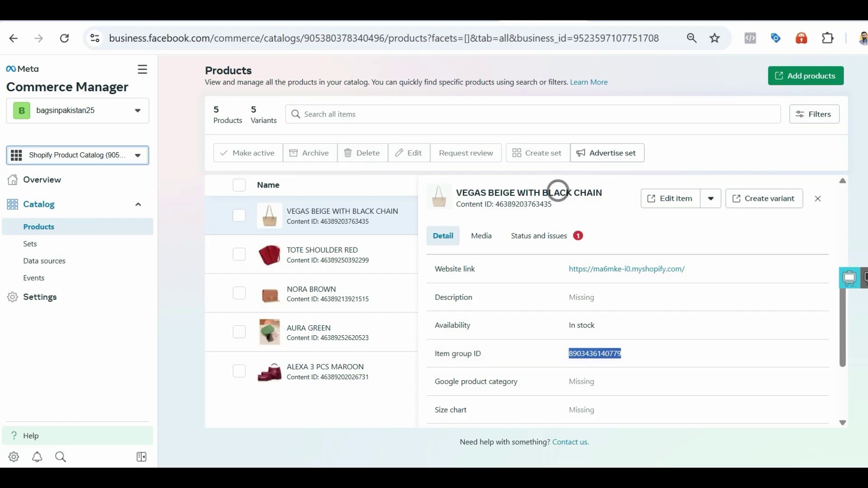
left_click_drag(605, 195, 462, 192)
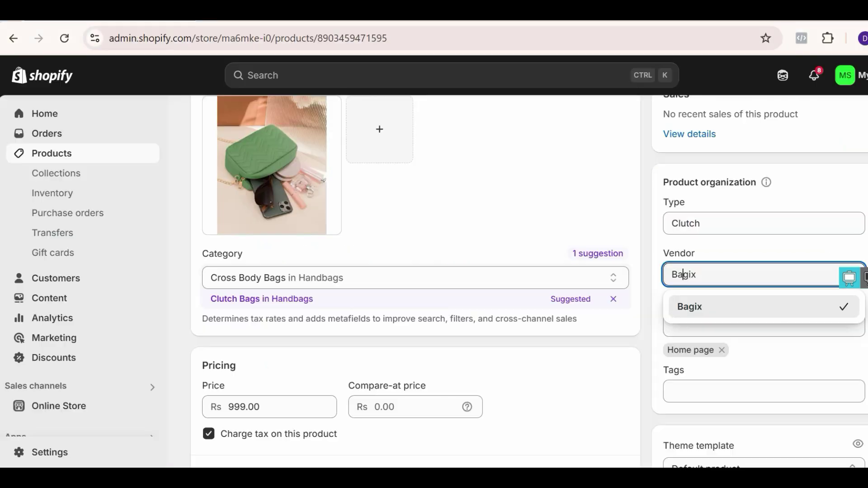
Step: Switch to the Shopify admin and open the VEGAS BEIGE WITH BLACK CHAIN product to view its category and organization details
left_click(67, 158)
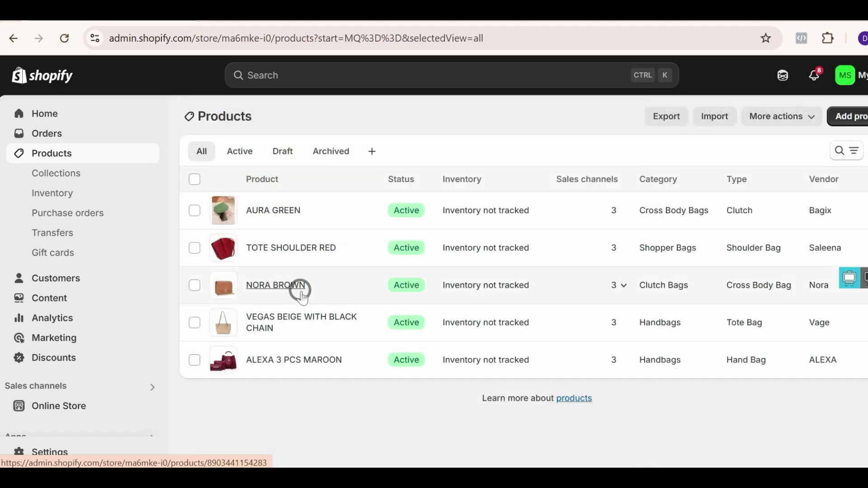
left_click(286, 324)
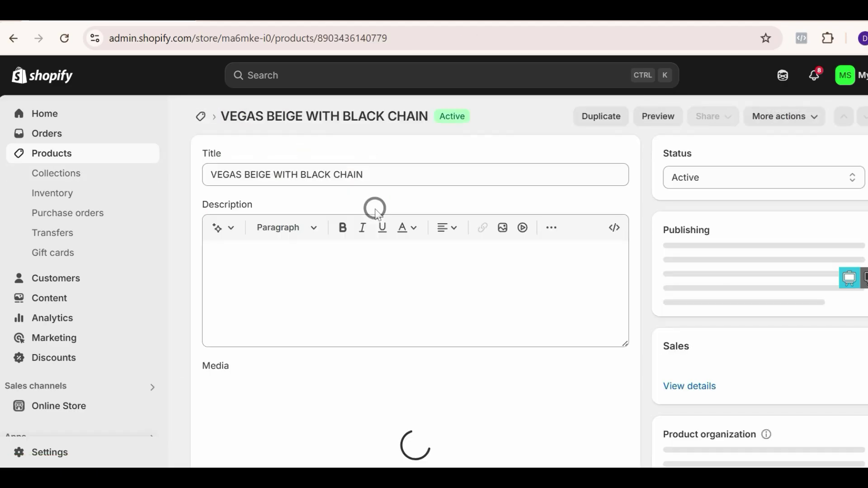
scroll(656, 348, "down", 5)
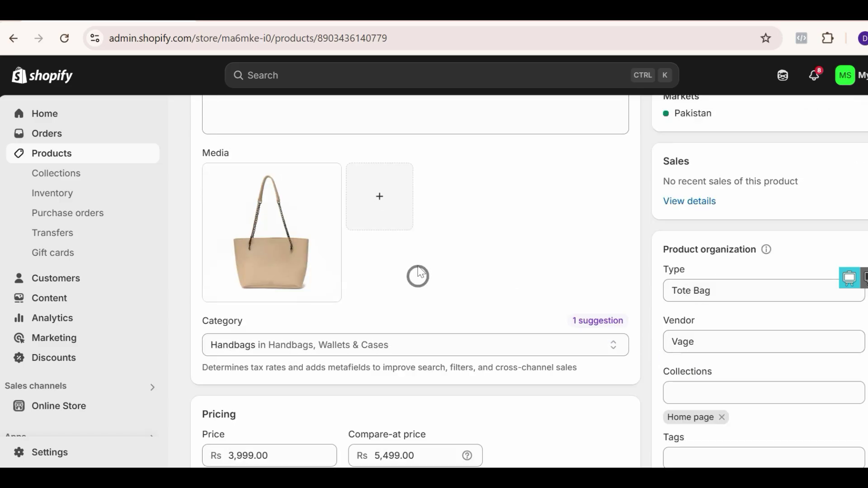
Step: Switch to Commerce Manager, show the VEGAS BEIGE WITH BLACK CHAIN item's full attribute list and highlight its product type
left_click(508, 412)
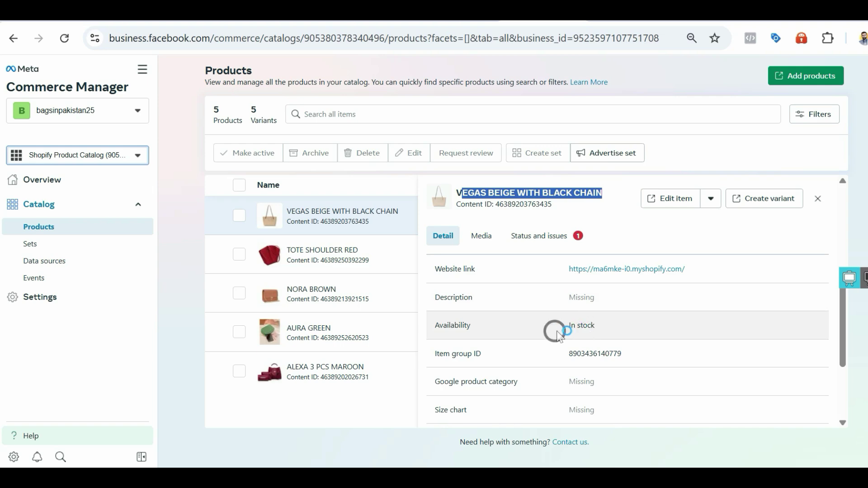
scroll(555, 330, "down", 3)
left_click(782, 410)
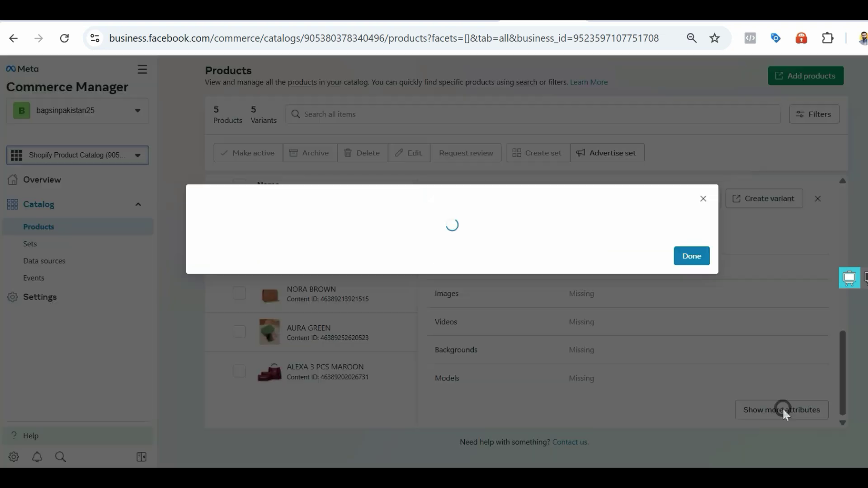
scroll(481, 296, "down", 3)
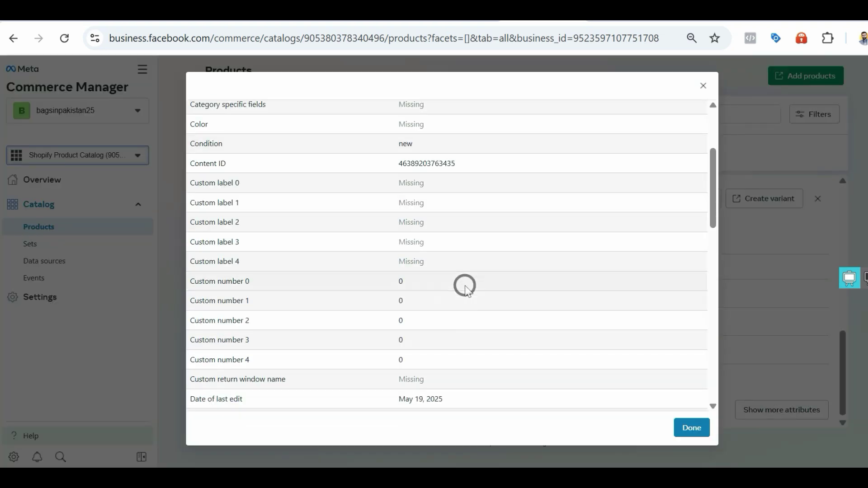
scroll(466, 289, "down", 8)
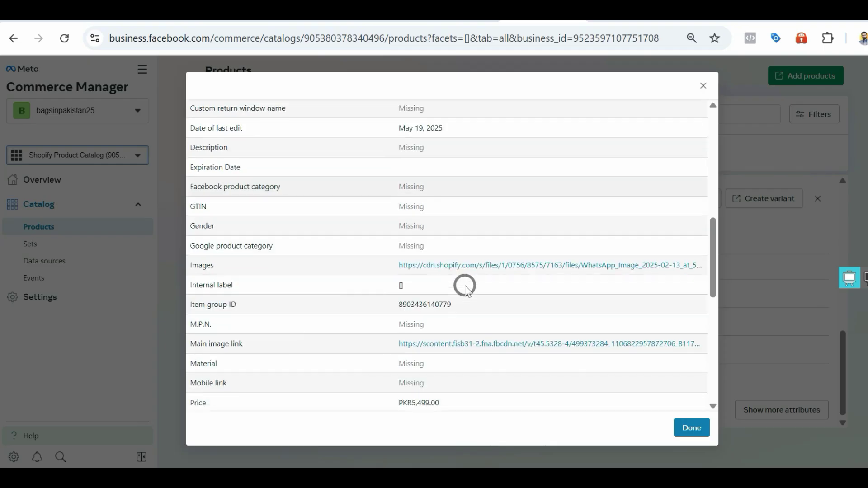
scroll(466, 286, "down", 2)
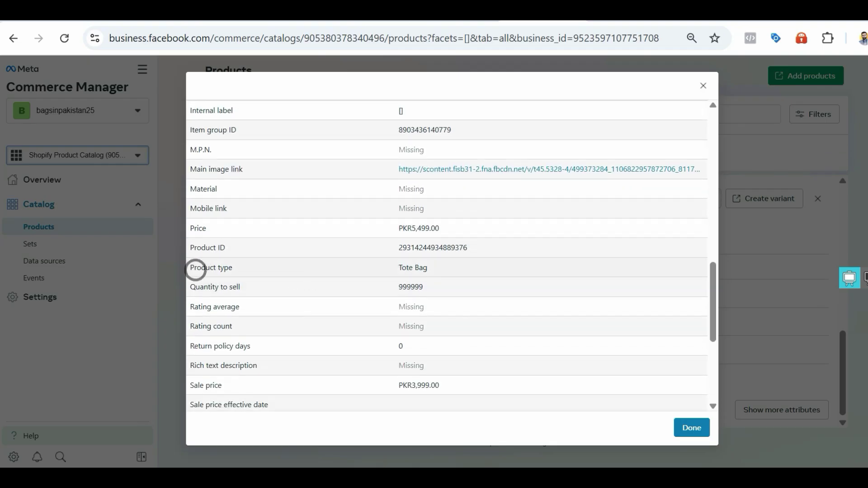
left_click_drag(195, 268, 248, 269)
left_click_drag(398, 267, 436, 267)
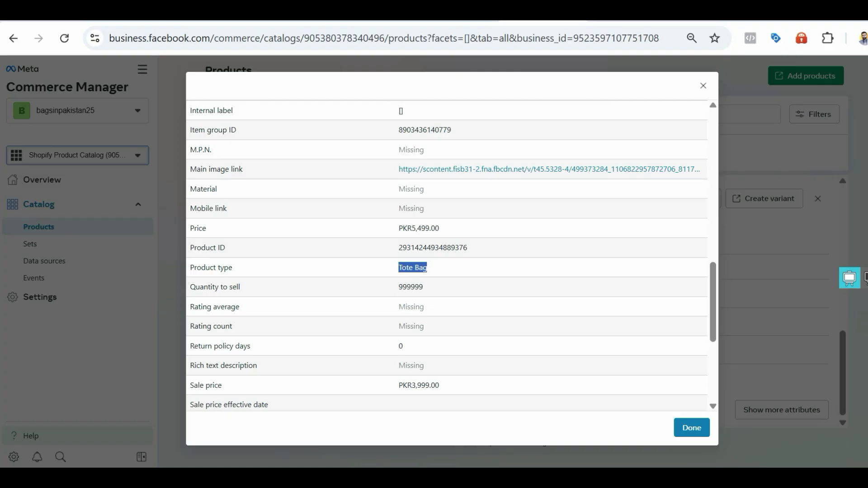
Step: Compare the item's product type, price and sale price in Commerce Manager with the product's type and pricing in Shopify
key("alt+Tab")
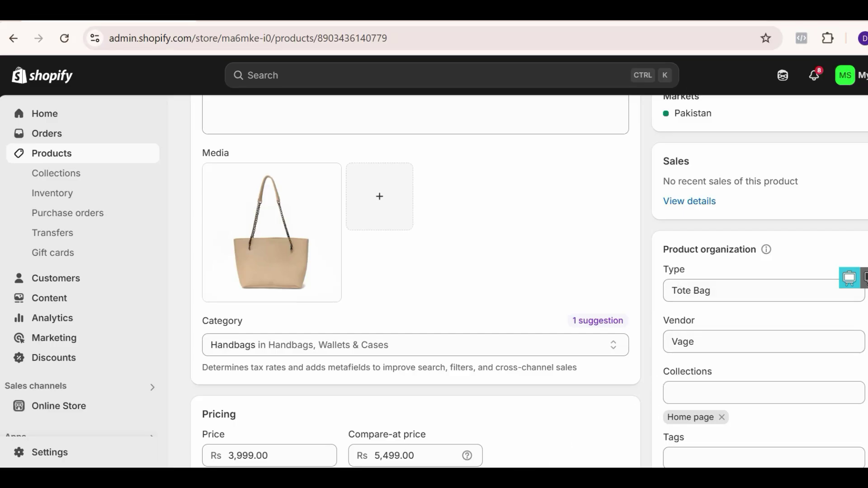
key("alt+Tab")
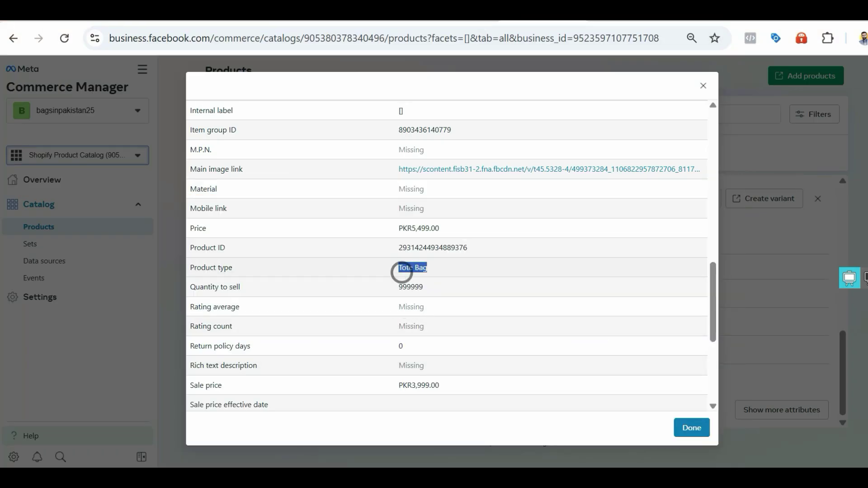
scroll(402, 276, "down", 1)
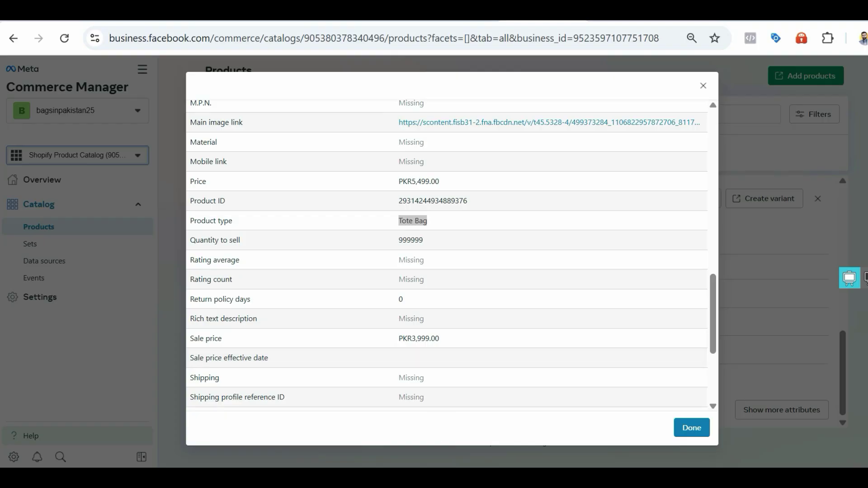
key("alt+Tab")
scroll(692, 357, "down", 1)
scroll(280, 383, "down", 1)
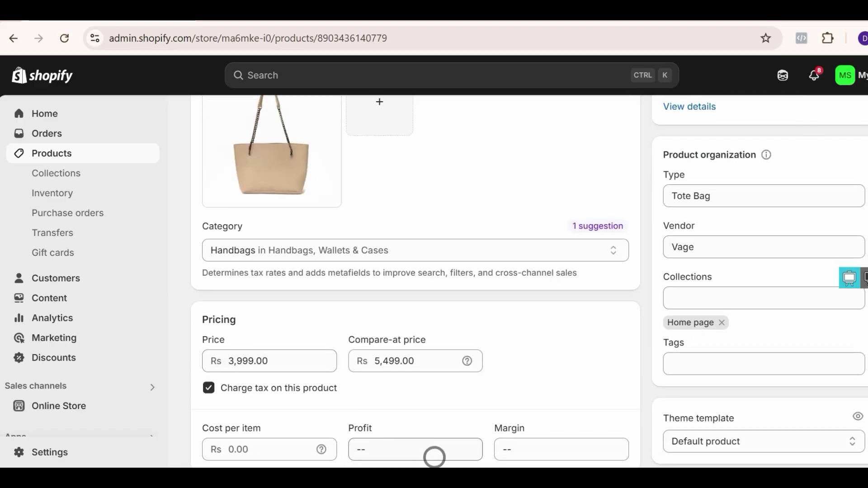
left_click(434, 466)
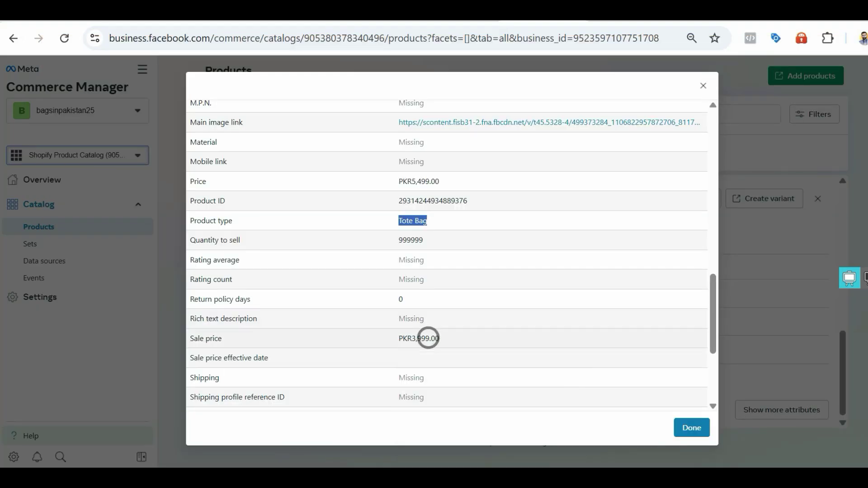
Step: Check the title and item group ID in the catalog item's attribute list, highlighting both
scroll(430, 337, "down", 4)
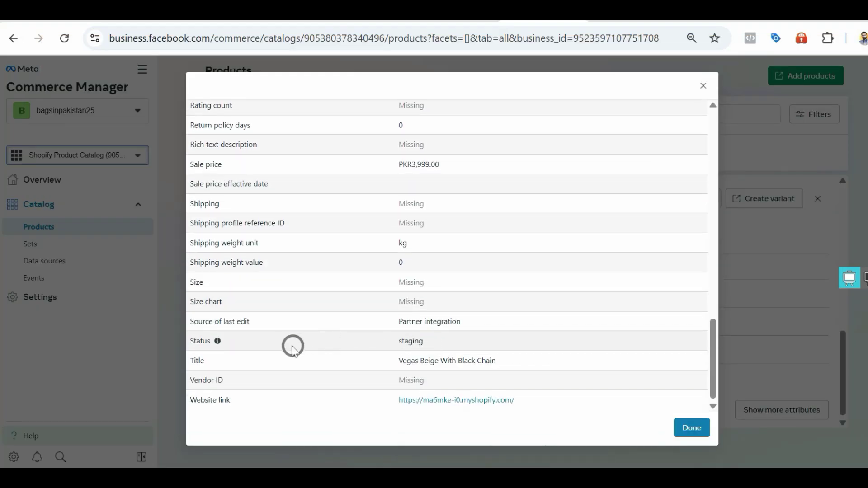
left_click_drag(414, 360, 475, 361)
scroll(378, 364, "up", 3)
scroll(378, 362, "up", 6)
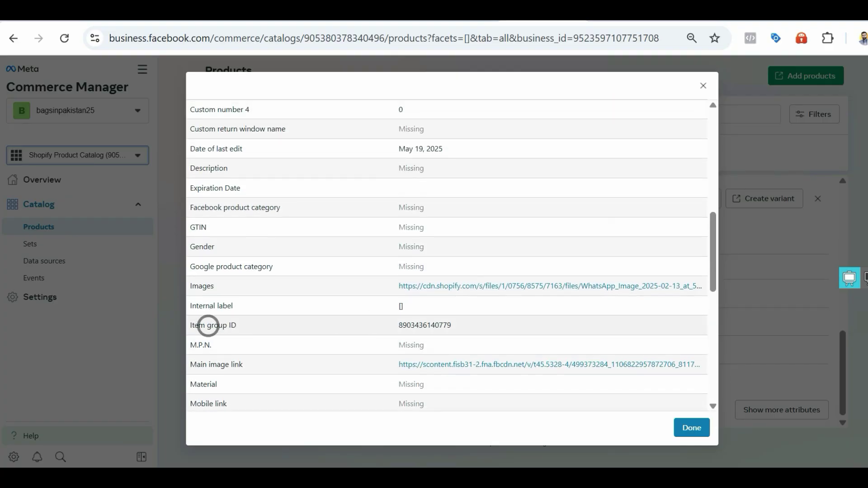
left_click_drag(189, 326, 335, 327)
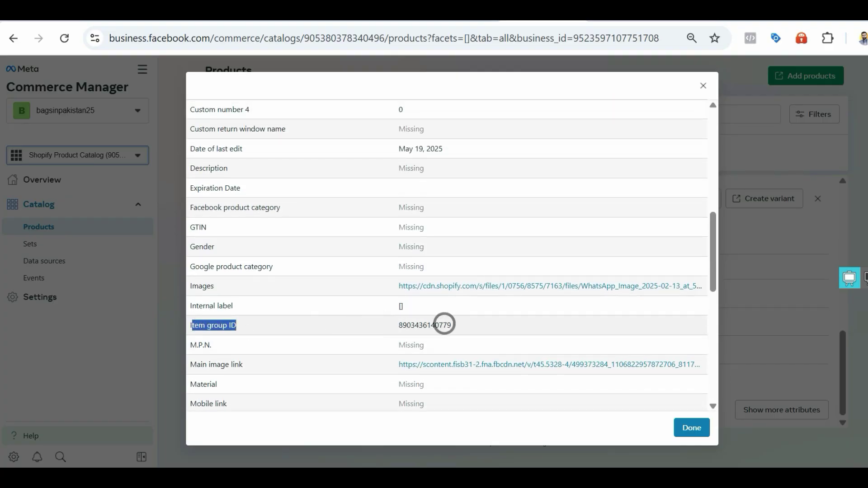
left_click(440, 324)
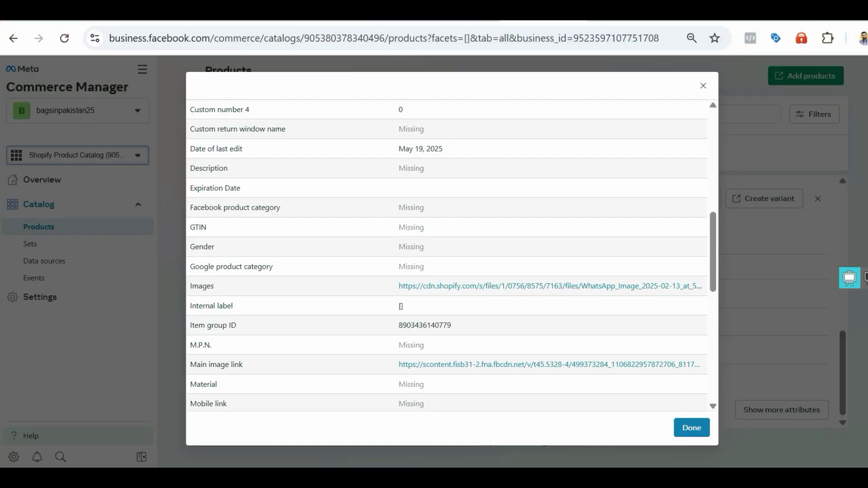
Step: Compare the item group ID with the product ID in Shopify's page address, and close the catalog item's attribute list
left_click(478, 420)
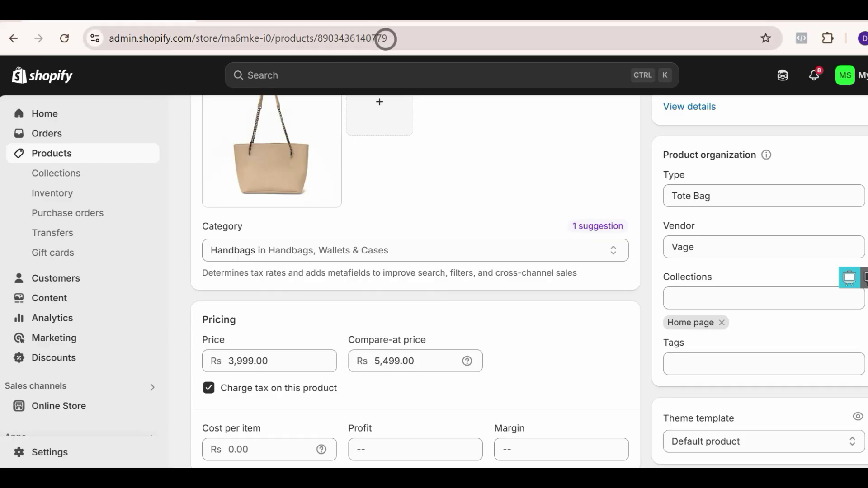
mouse_move(479, 466)
left_click(477, 421)
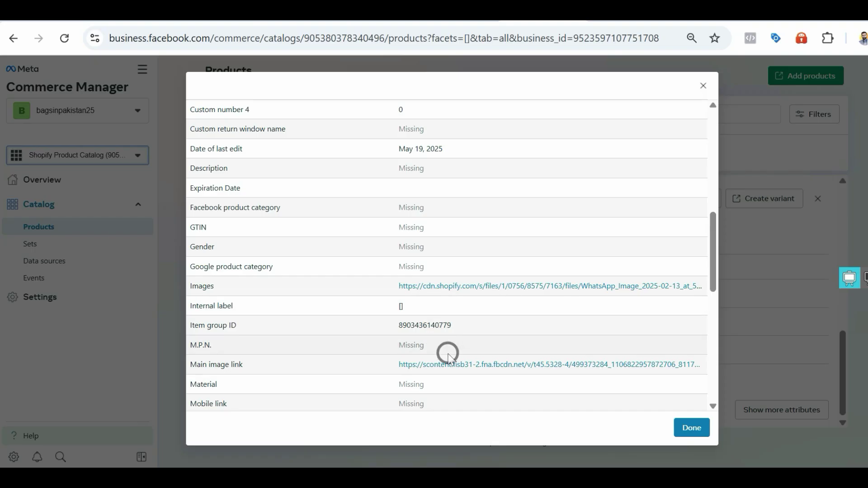
scroll(514, 323, "up", 5)
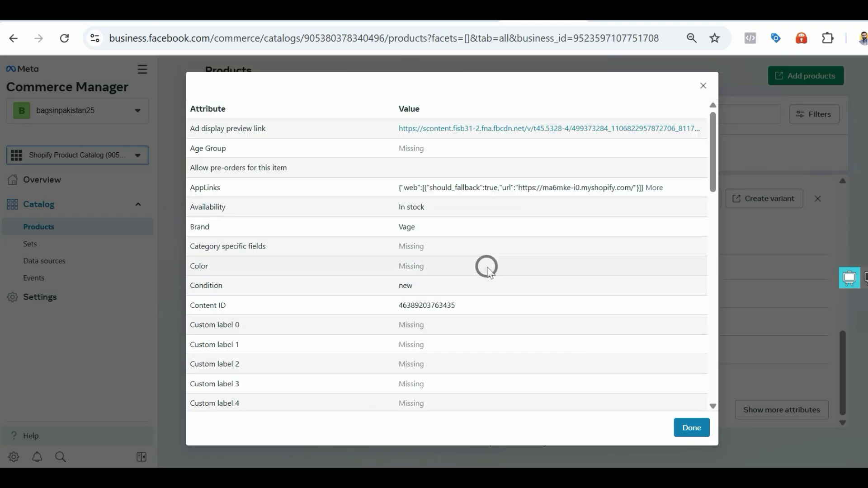
left_click(703, 93)
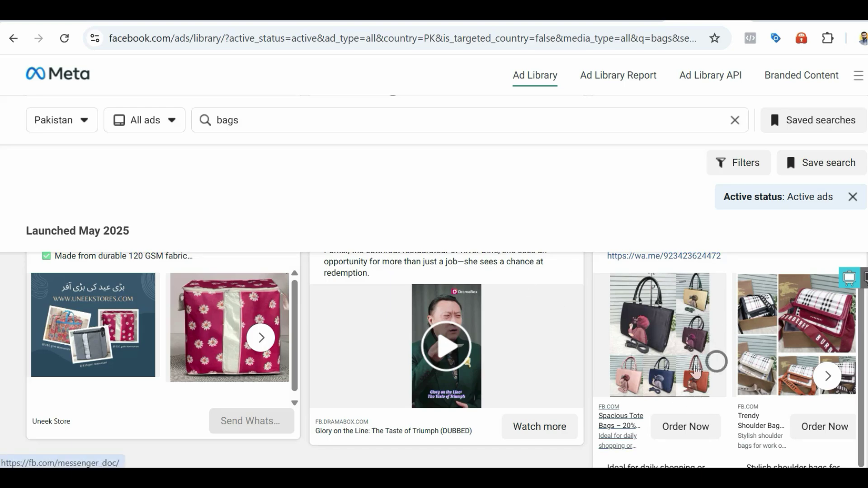
Step: In the Meta Ad Library results for bags in Pakistan, browse the product cards of the handbag carousel ad with Order Now buttons
left_click(827, 376)
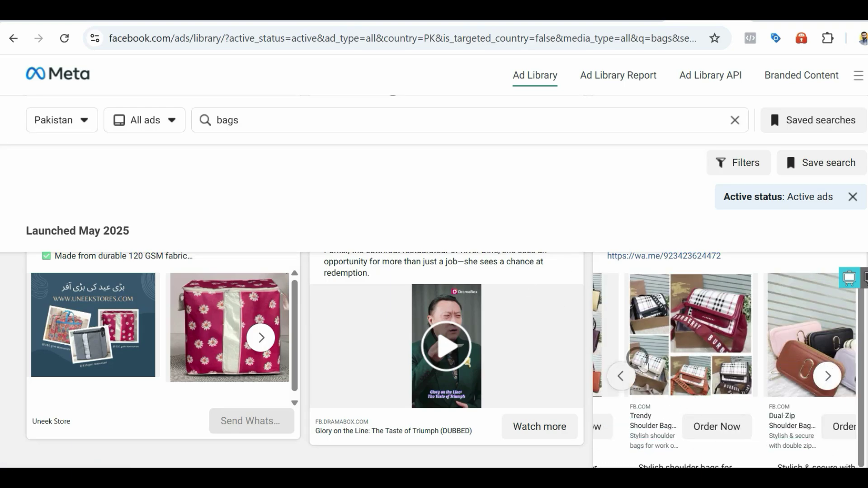
left_click(827, 376)
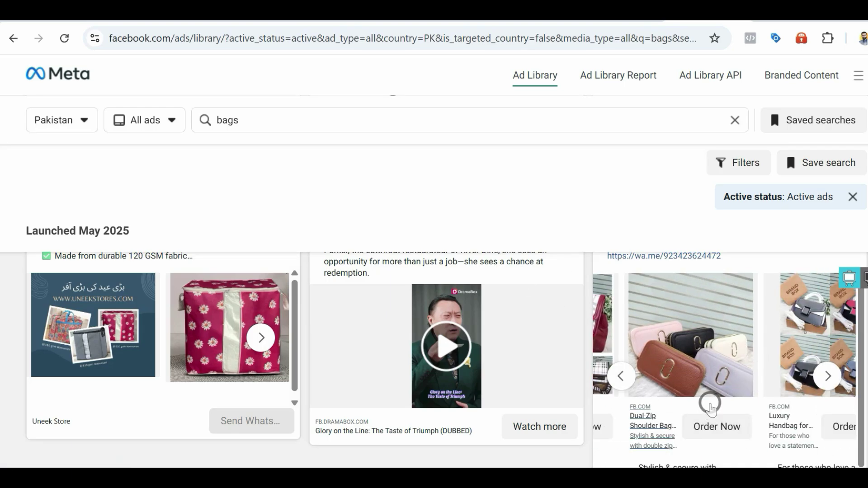
left_click(827, 375)
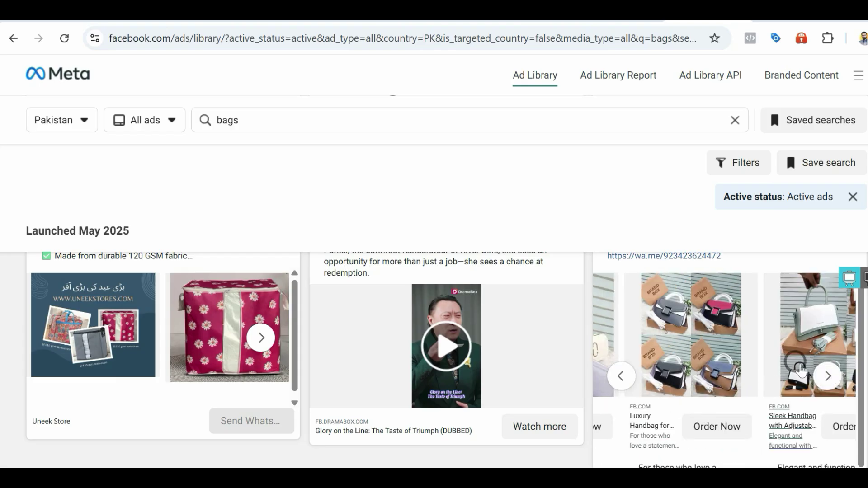
left_click(827, 376)
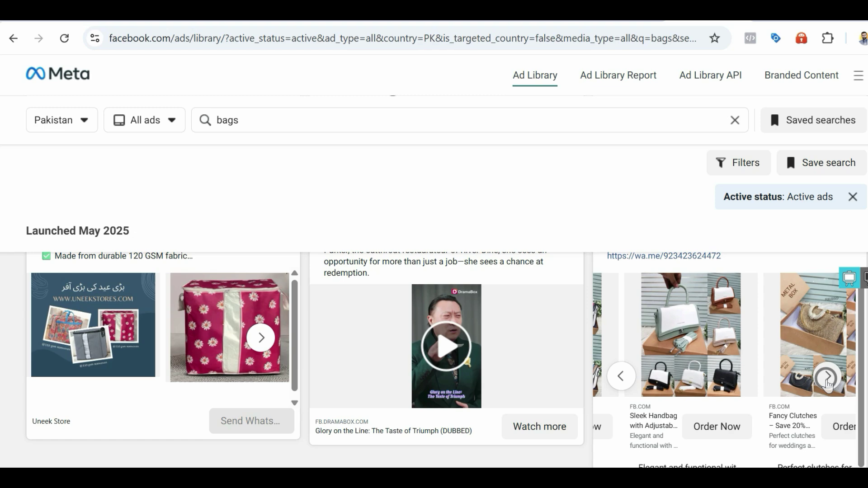
left_click(827, 379)
left_click(828, 379)
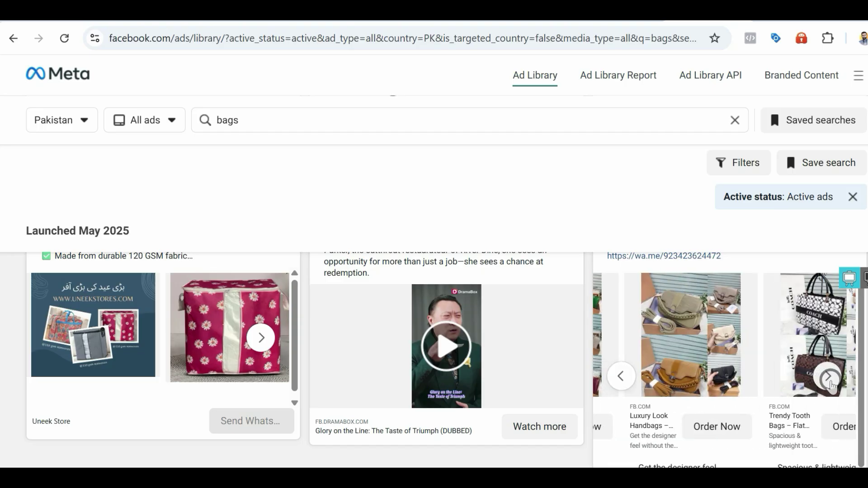
Step: Page forward and back through the handbag carousel ad and examine its Fancy Clutches card, including the image, headline and Order Now link
left_click(829, 379)
left_click(829, 379)
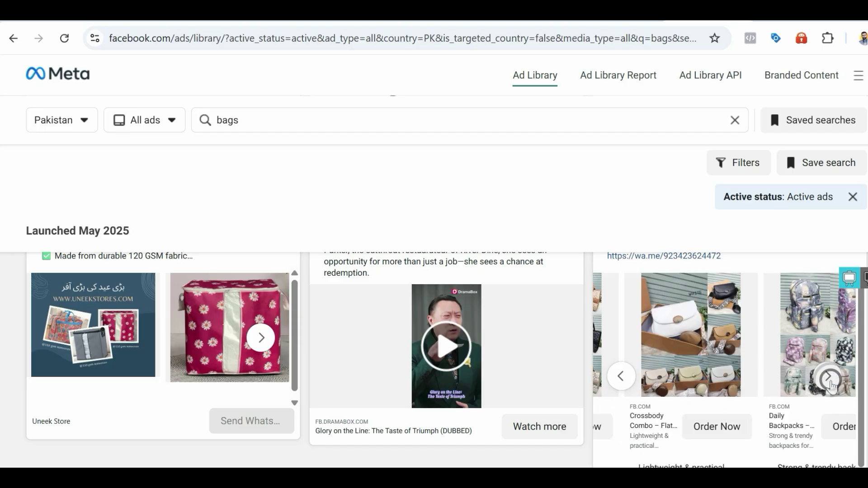
left_click(621, 379)
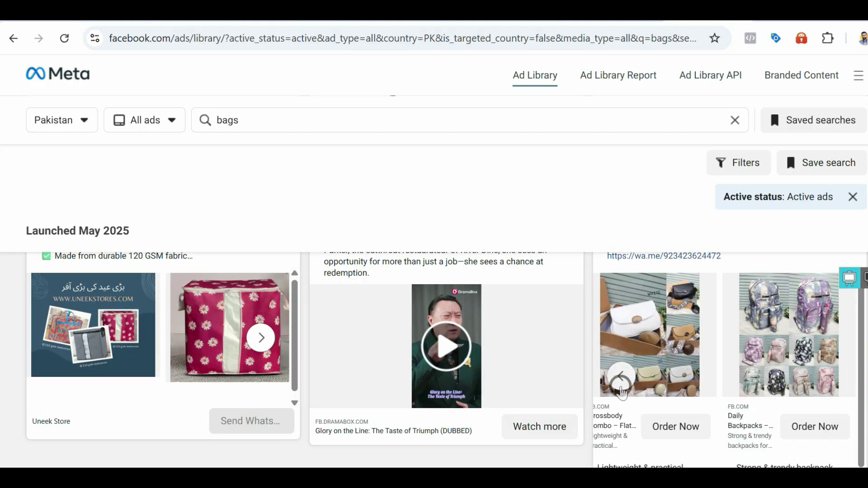
left_click(622, 382)
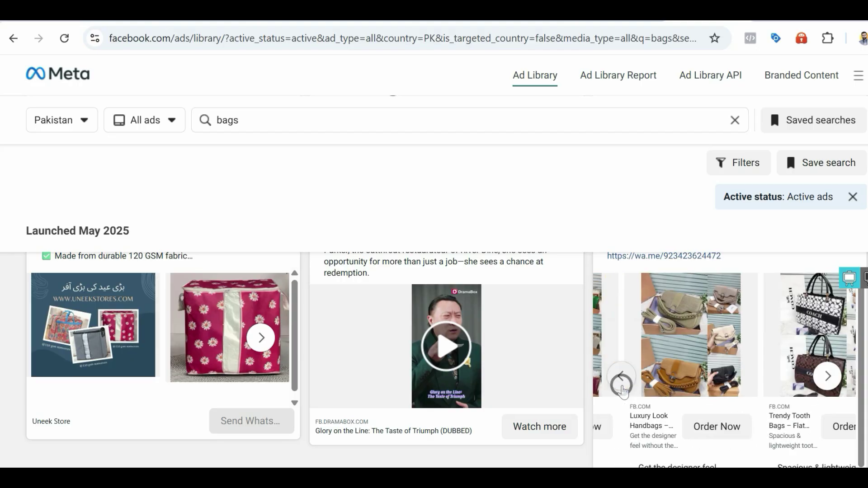
left_click(620, 380)
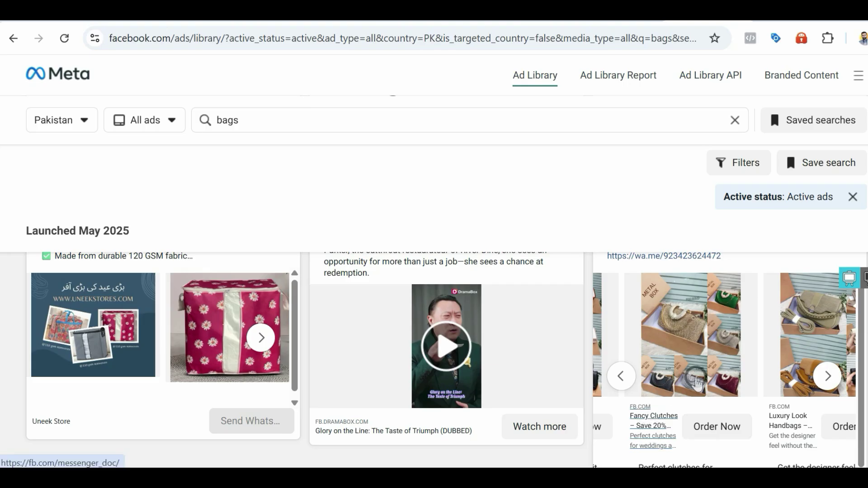
left_click(675, 417)
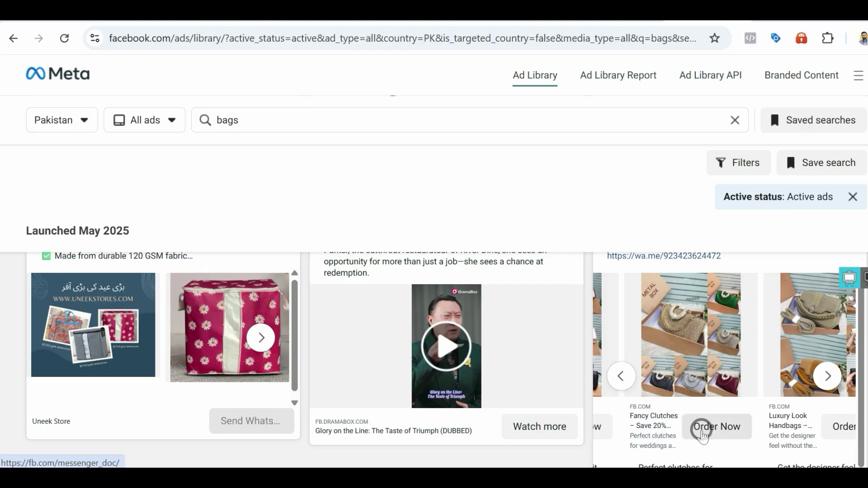
left_click(700, 431)
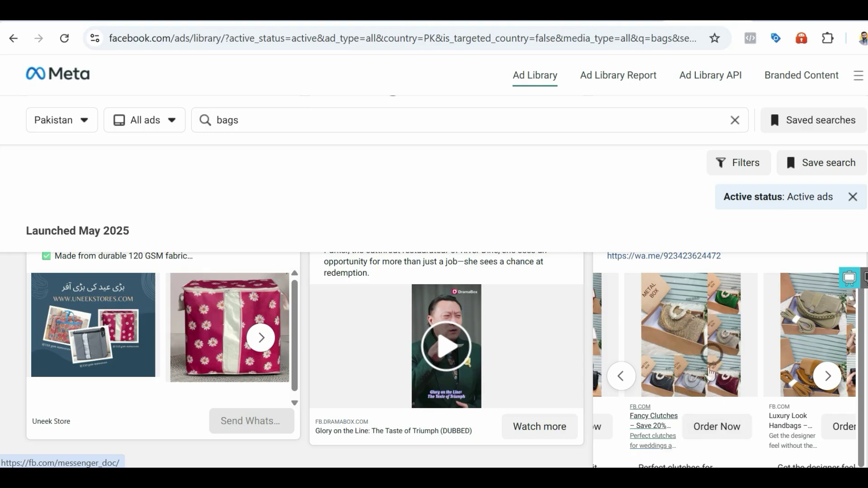
left_click(721, 356)
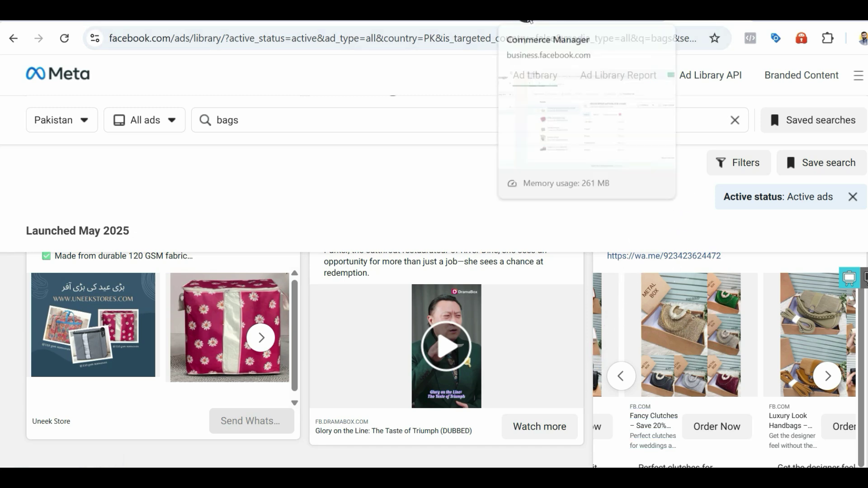
Step: Switch to Commerce Manager and start a filter-based product set in the Shopify Product Catalog, naming it "tote bags"
left_click(529, 20)
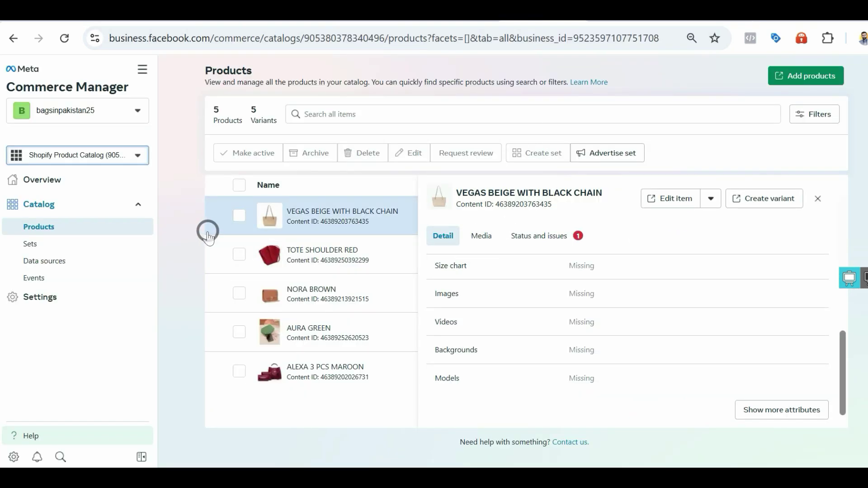
left_click(101, 245)
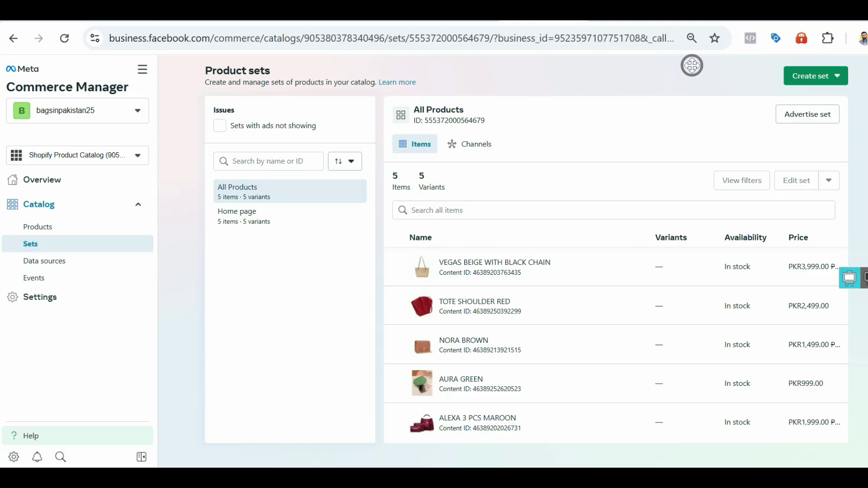
left_click(827, 75)
left_click(723, 116)
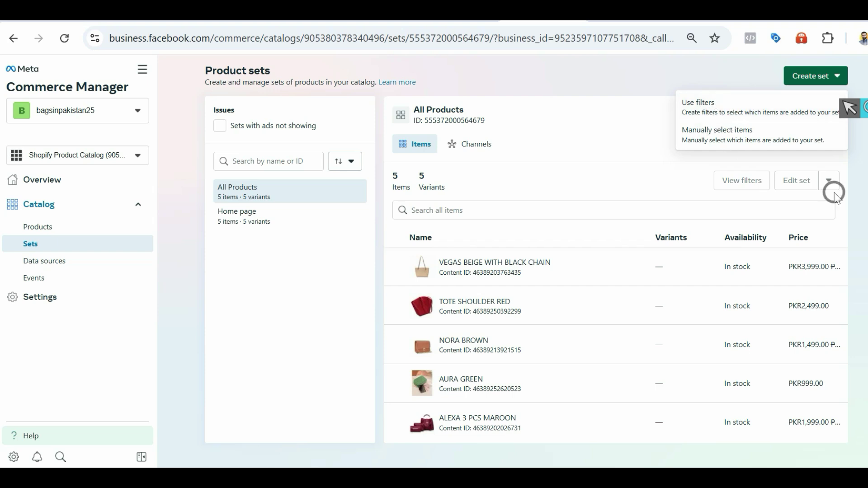
left_click(705, 113)
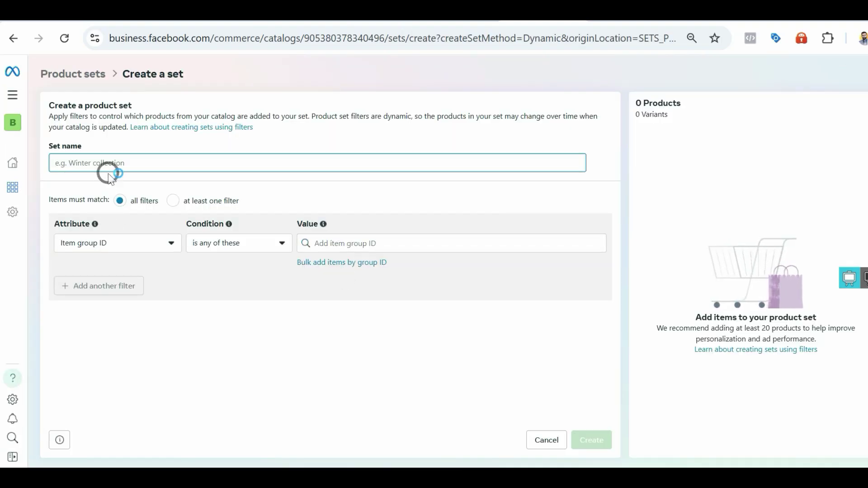
type("tote bags")
Step: Filter the set to items whose product type is any of "tote bag", and create the set
left_click(131, 255)
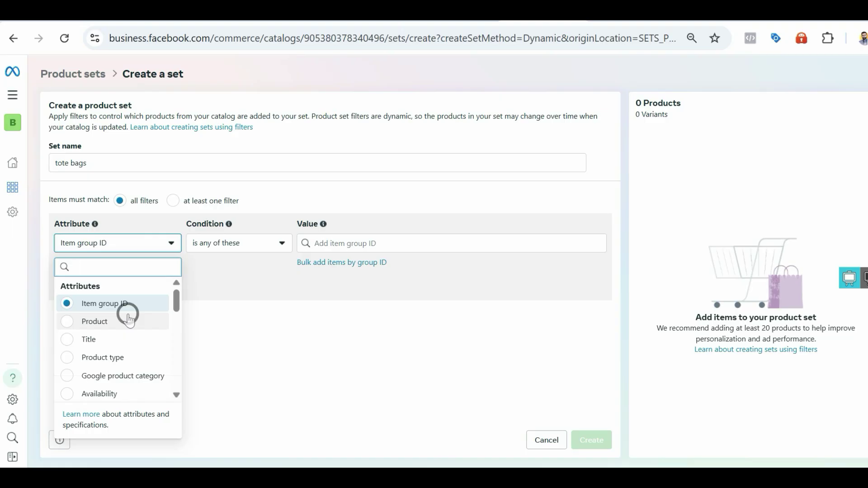
left_click(116, 357)
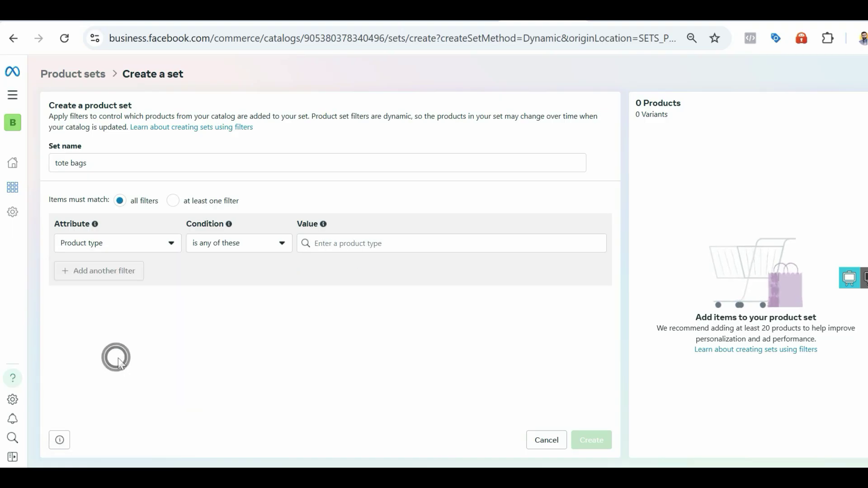
left_click(323, 245)
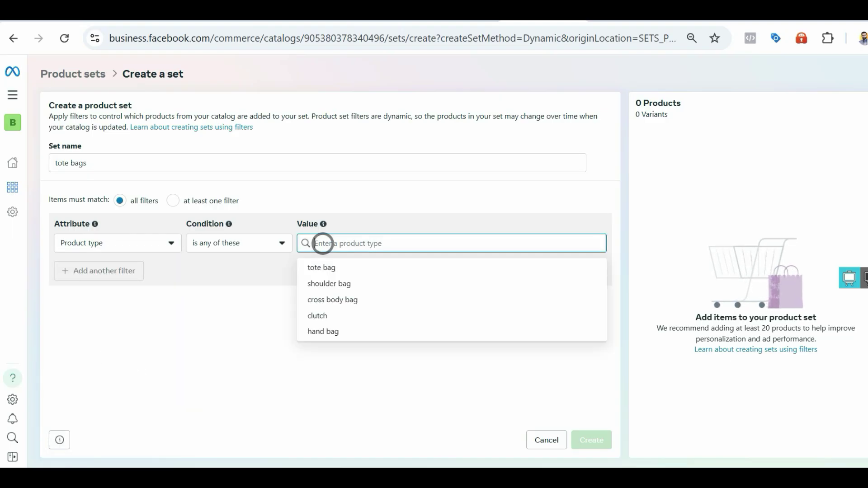
left_click(333, 271)
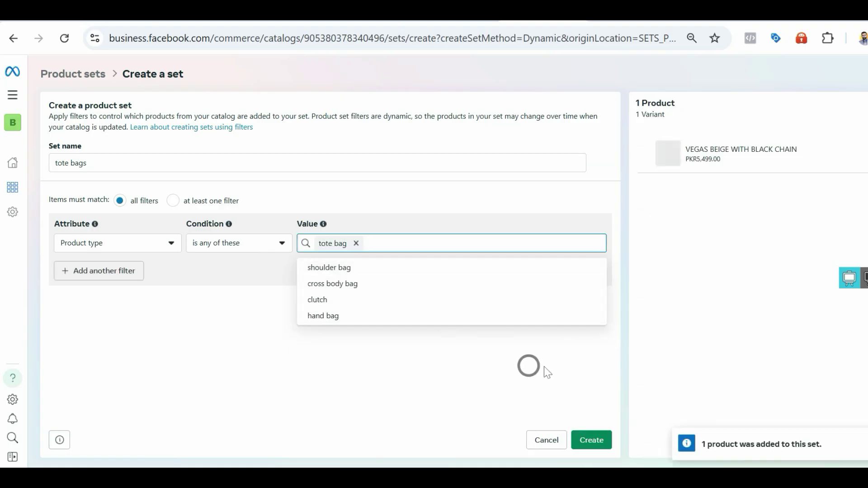
left_click(471, 363)
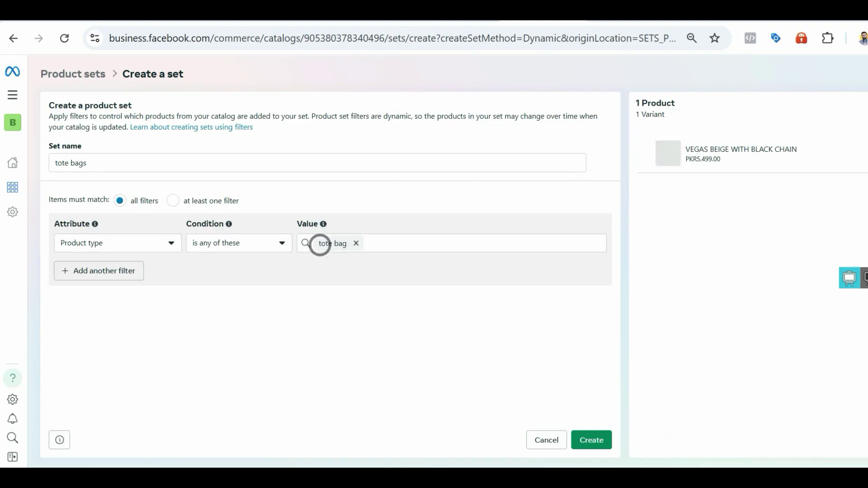
left_click(599, 441)
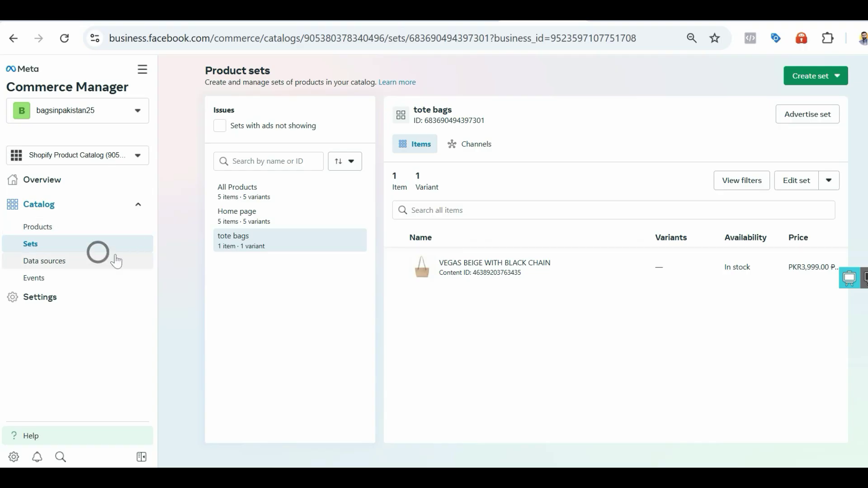
Step: Review the catalog's data sources, highlighting the partner platform sync heading, and open the setup page for a new country and language feed
left_click(44, 259)
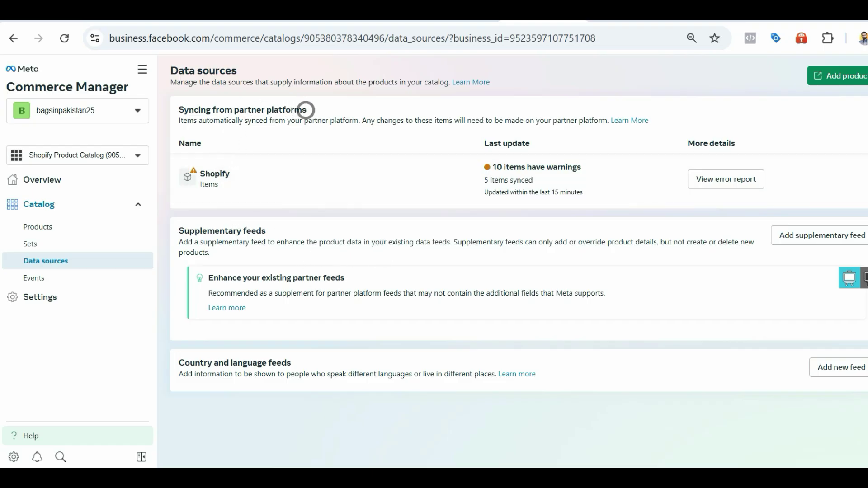
left_click_drag(306, 109, 179, 108)
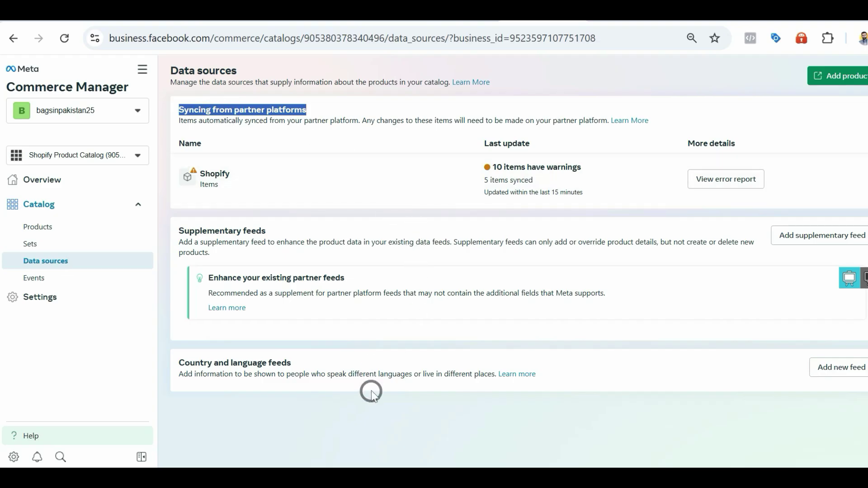
left_click_drag(260, 362, 304, 362)
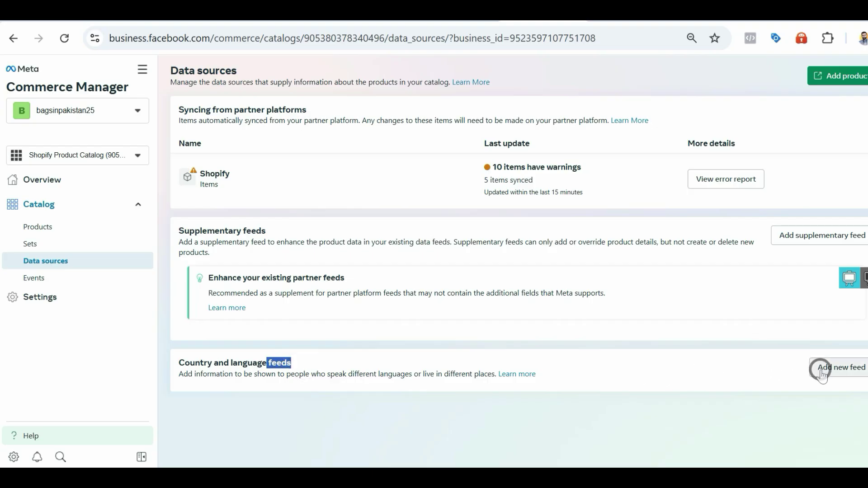
left_click(858, 374)
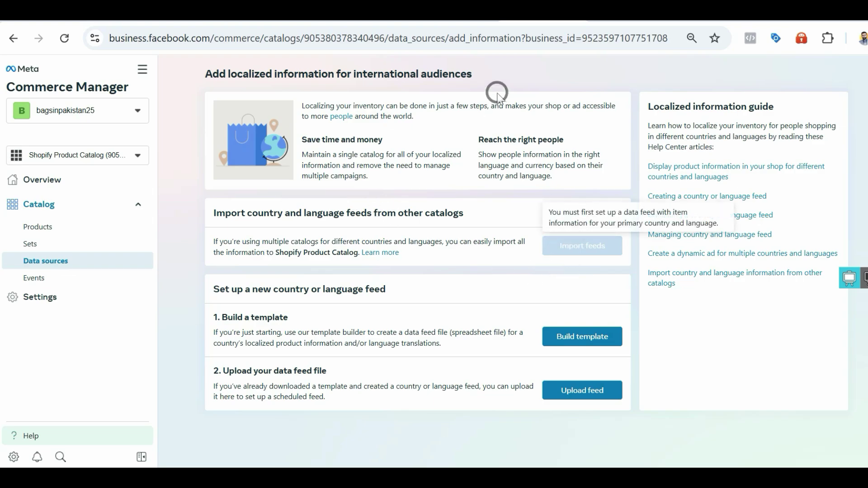
Step: Switch to the brewbot.ae XML product feed and examine the first item's ID, title and description, highlighting each
left_click(630, 19)
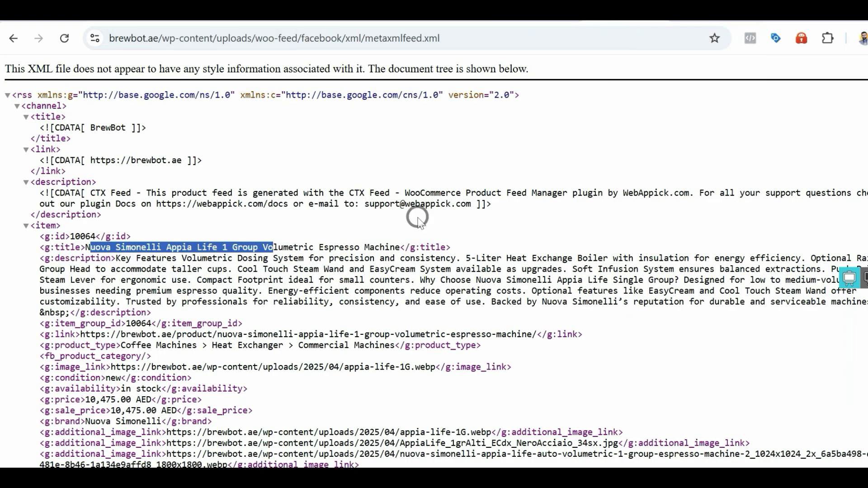
left_click(278, 233)
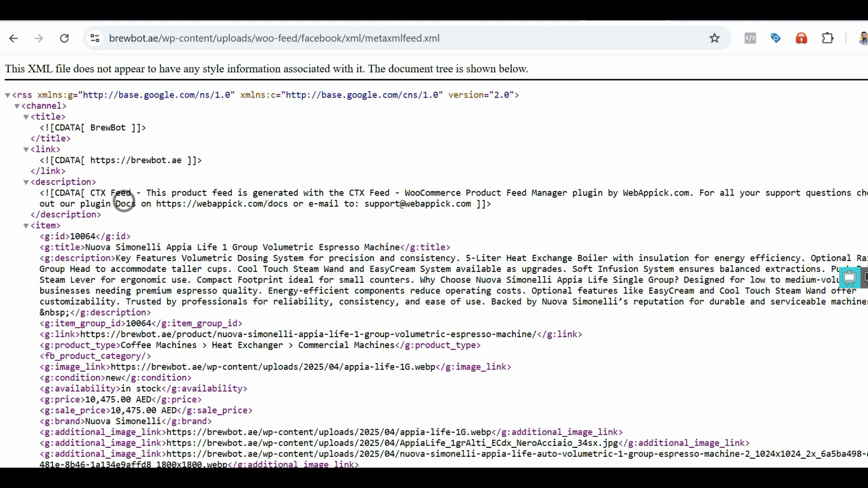
scroll(126, 198, "down", 3)
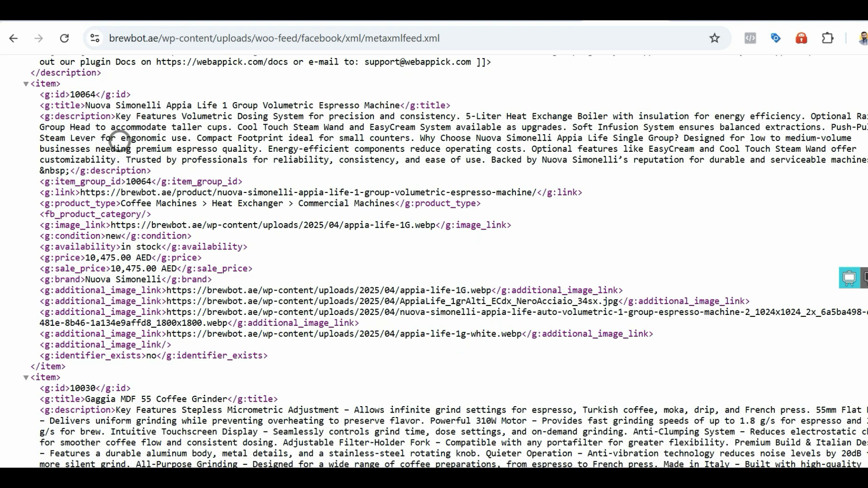
left_click_drag(69, 94, 85, 94)
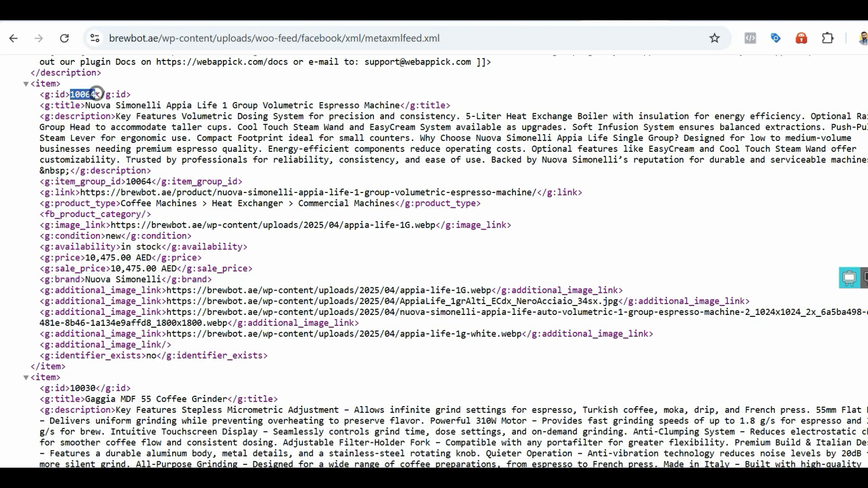
left_click_drag(85, 104, 281, 115)
left_click(135, 137)
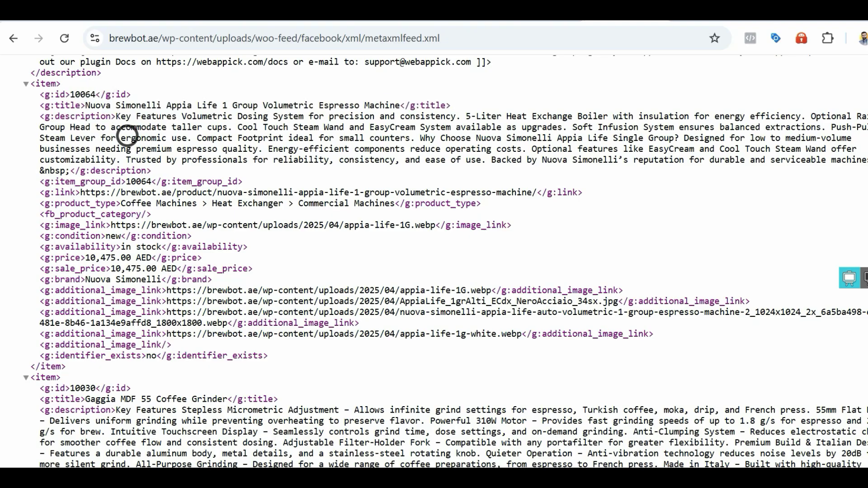
left_click_drag(116, 116, 67, 169)
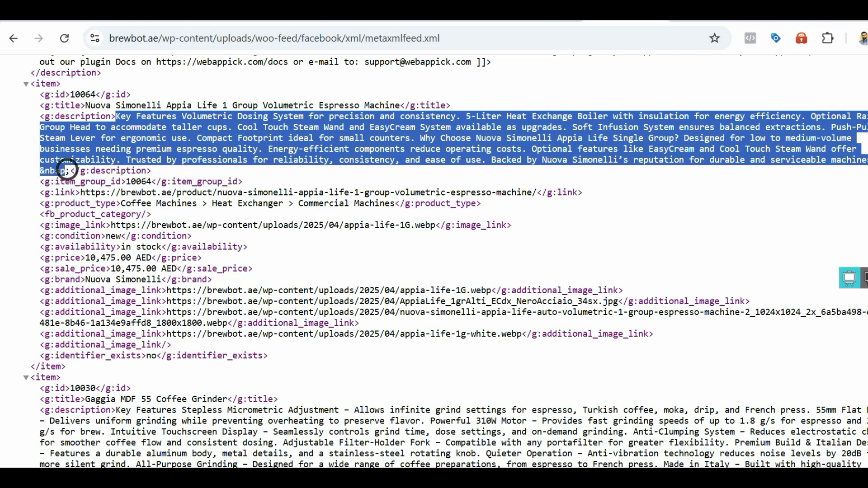
Step: Check the first feed item's group ID, link, product type, condition, availability and sale price by highlighting them
left_click_drag(131, 181, 156, 181)
left_click_drag(81, 192, 397, 202)
left_click(119, 205)
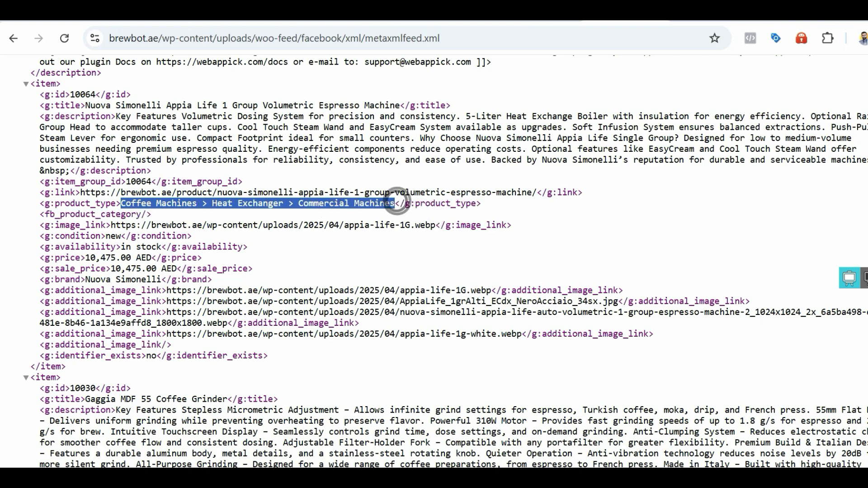
left_click_drag(112, 233, 196, 231)
left_click(122, 244)
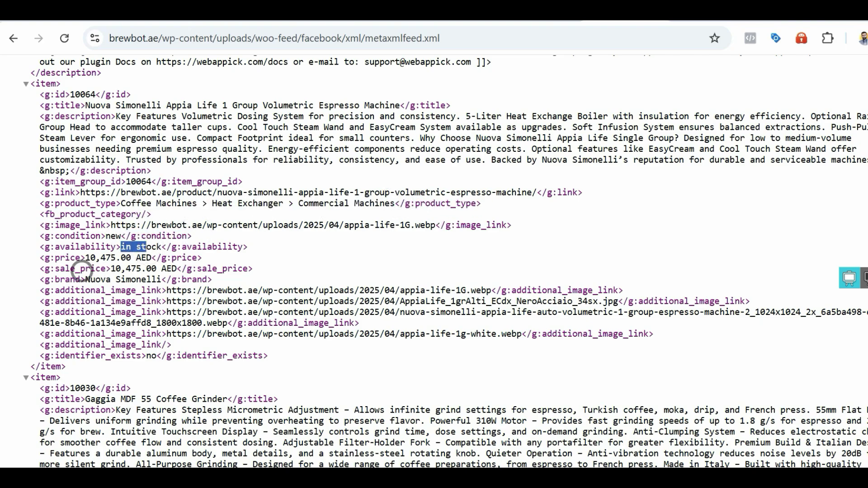
left_click_drag(116, 268, 174, 276)
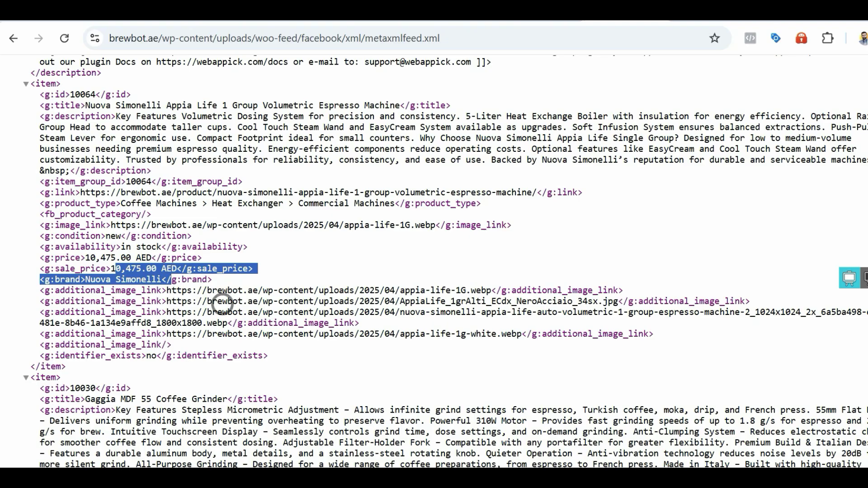
Step: Highlight all attributes of the first feed item and look through the other product entries in the XML file
left_click_drag(37, 95, 277, 359)
left_click(274, 339)
scroll(235, 283, "down", 15)
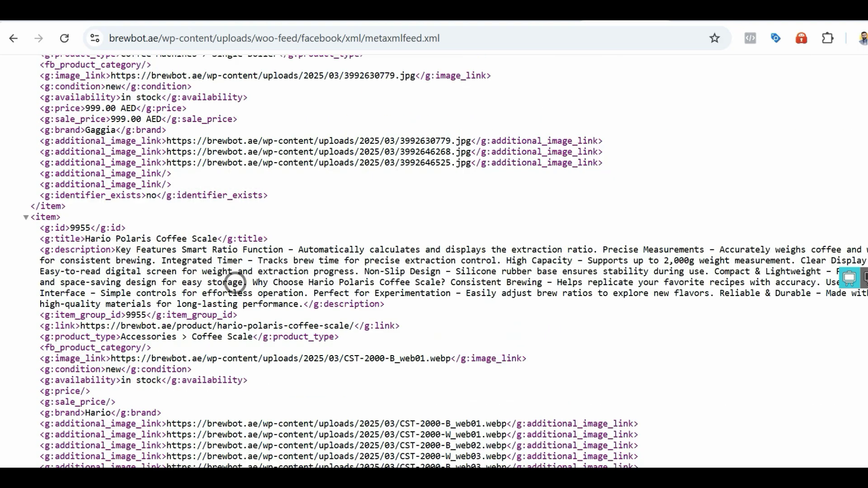
scroll(235, 283, "up", 14)
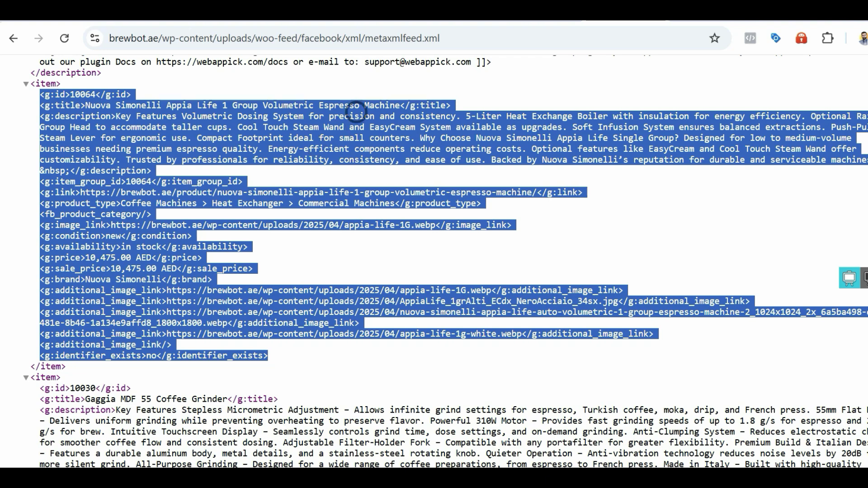
Step: Return to Commerce Manager and reopen the Shopify Product Catalog's data sources overview
left_click(542, 22)
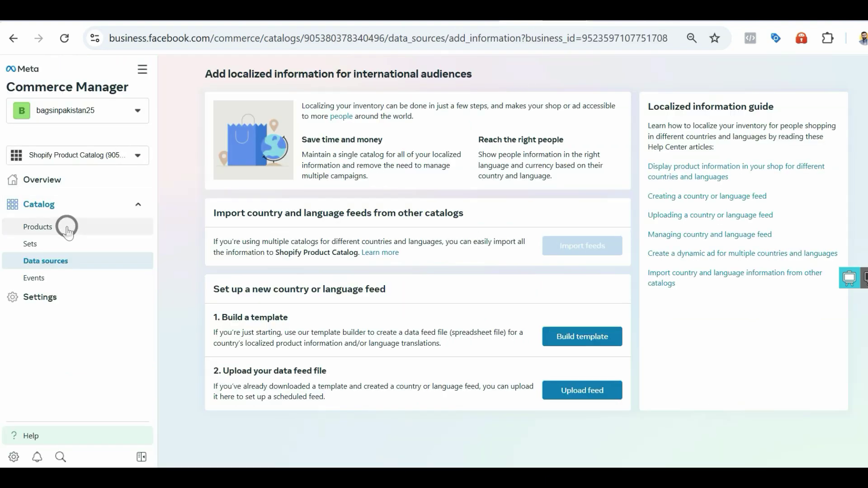
left_click(63, 263)
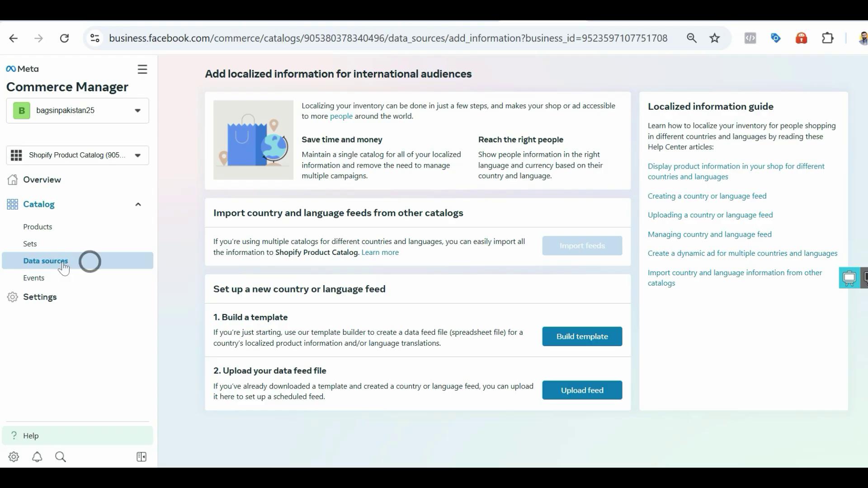
left_click(92, 267)
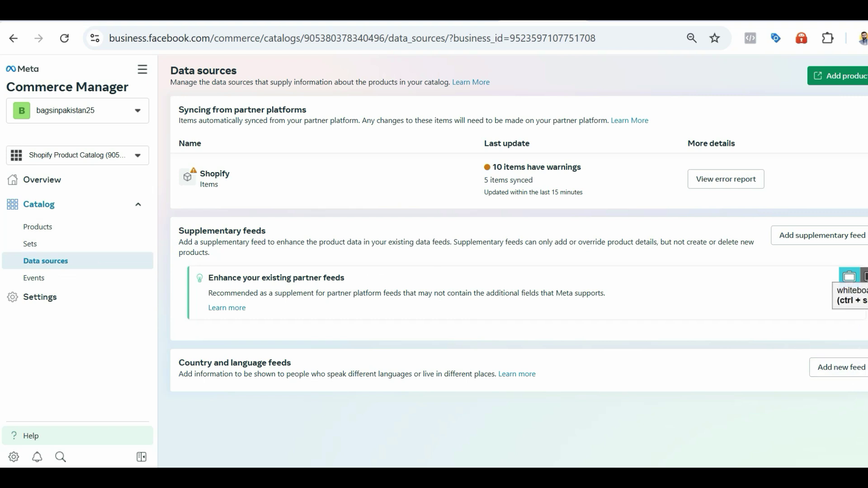
Step: Open a blank whiteboard and handwrite "cataloge" with an arrow leading to circled numbers 1 through 5
left_click(849, 276)
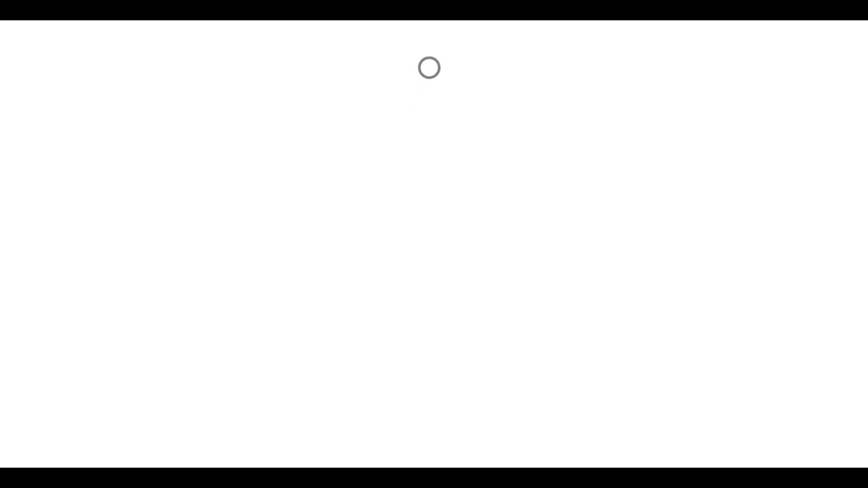
mouse_move(861, 149)
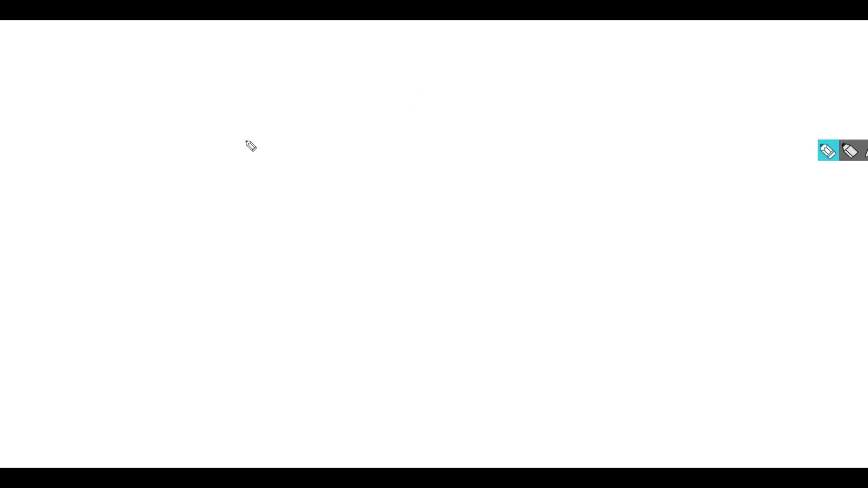
mouse_move(123, 287)
left_mouse_down()
mouse_move(112, 310)
mouse_move(195, 286)
mouse_move(188, 318)
mouse_move(208, 276)
mouse_move(237, 288)
left_mouse_up()
left_click_drag(293, 279, 294, 296)
mouse_move(342, 278)
left_mouse_down()
mouse_move(360, 296)
mouse_move(338, 291)
mouse_move(387, 279)
mouse_move(376, 293)
mouse_move(388, 293)
mouse_move(423, 280)
left_mouse_up()
mouse_move(424, 265)
left_mouse_down()
mouse_move(421, 287)
mouse_move(430, 270)
mouse_move(461, 279)
mouse_move(455, 291)
left_mouse_up()
mouse_move(460, 264)
left_mouse_down()
mouse_move(470, 265)
mouse_move(445, 267)
left_mouse_up()
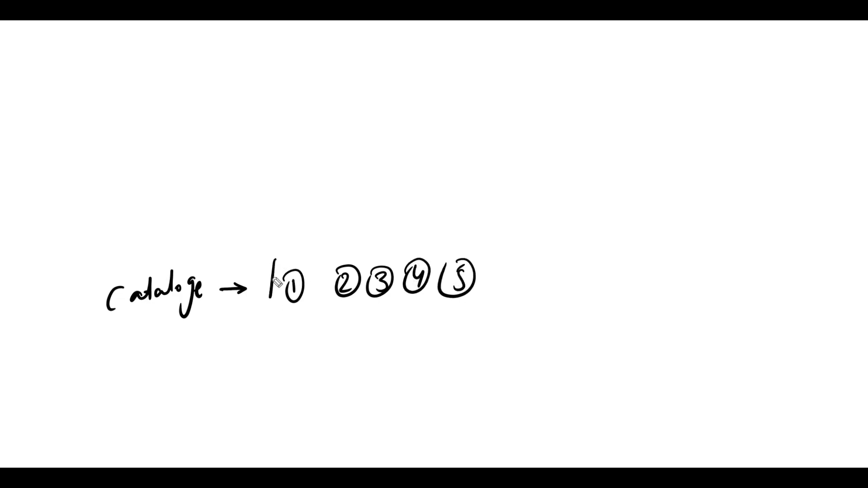
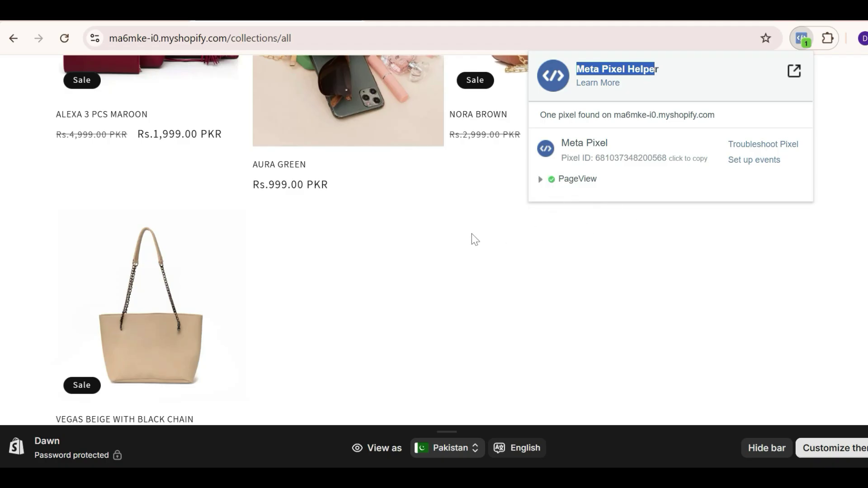
Step: Expand and highlight the PageView event in Meta Pixel Helper, then close the helper and look over the store's product collection
left_click(540, 182)
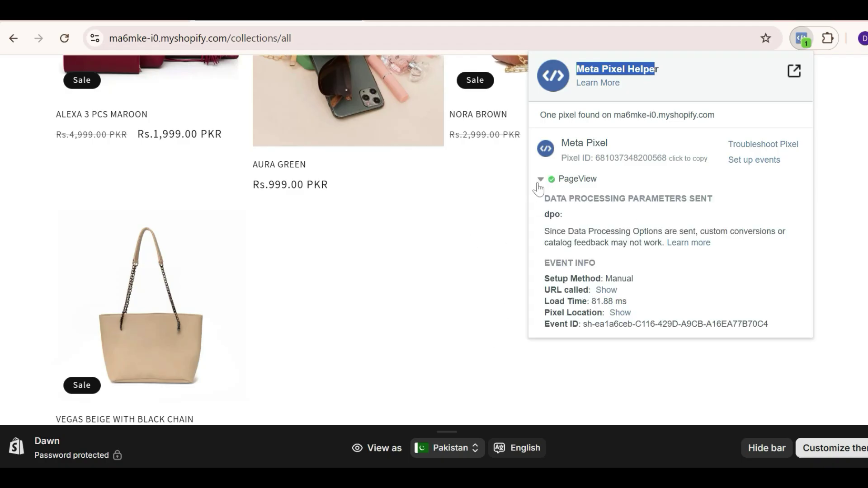
left_click_drag(598, 181, 561, 185)
left_click(389, 242)
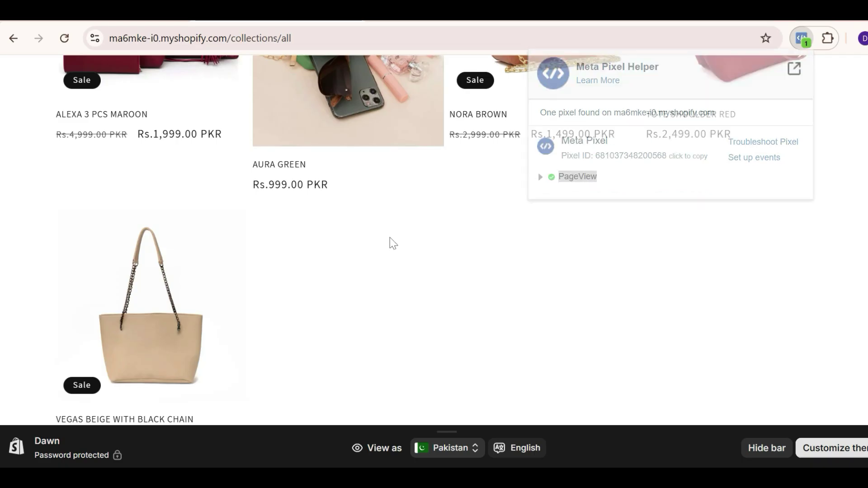
scroll(573, 230, "up", 7)
scroll(573, 229, "down", 5)
Step: Reopen Meta Pixel Helper, highlight the pixel ID, and check the PageView event's parameters before closing the helper
left_click(801, 38)
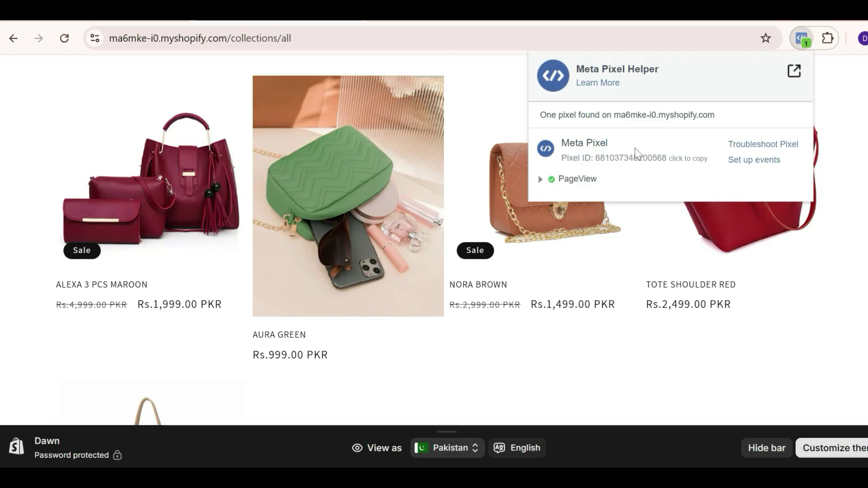
left_click_drag(671, 162, 596, 165)
left_click(540, 179)
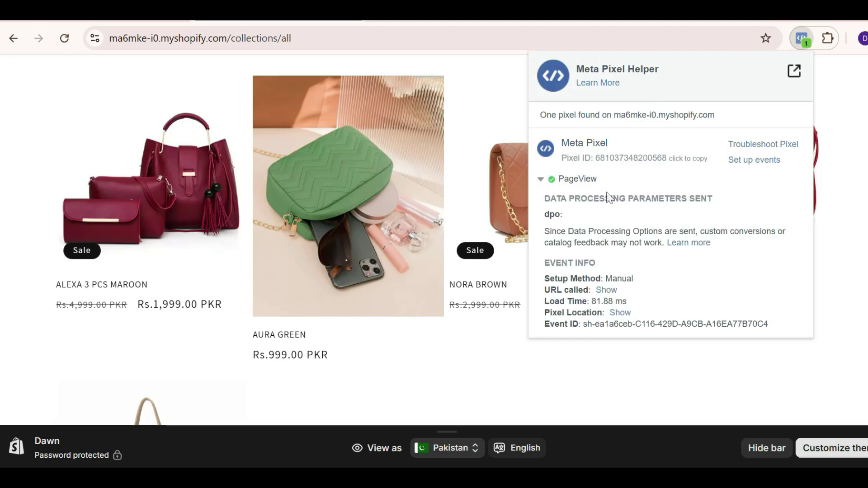
left_click(541, 179)
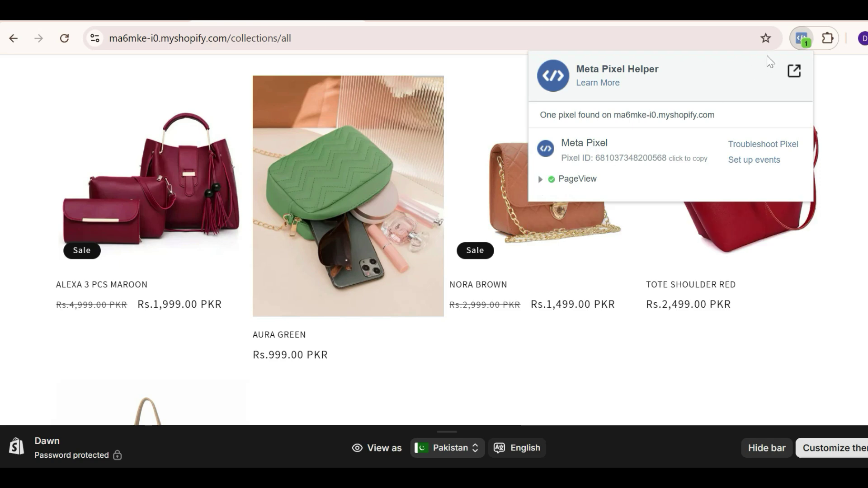
left_click(801, 38)
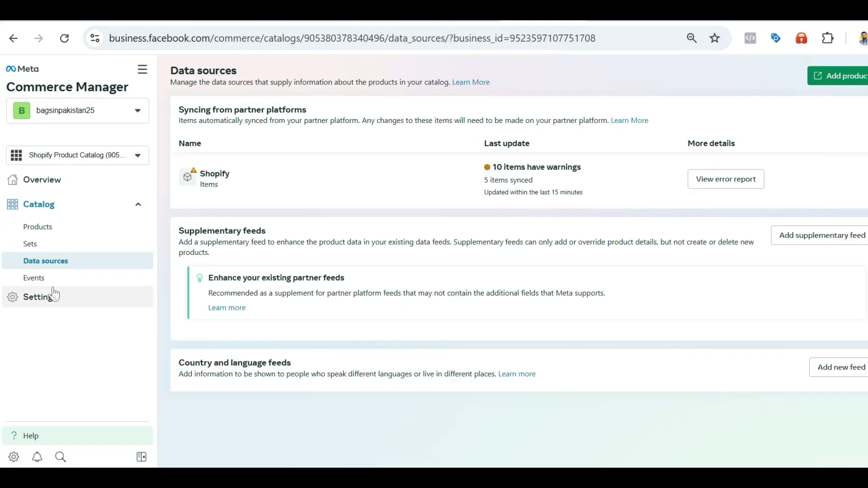
Step: Switch to Commerce Manager, browse the list of all Meta business tools, and open Events Manager in a new tab
left_click(143, 70)
scroll(420, 378, "down", 3)
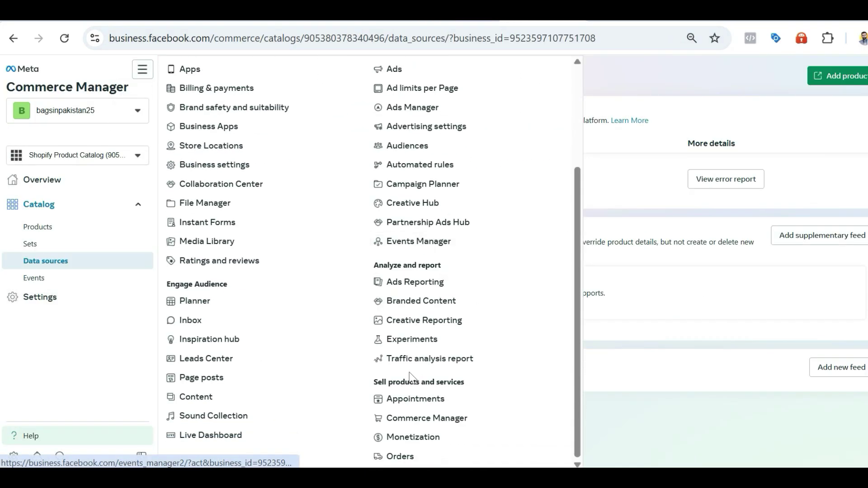
scroll(397, 316, "up", 1)
scroll(384, 361, "down", 1)
left_click_drag(371, 384, 472, 391)
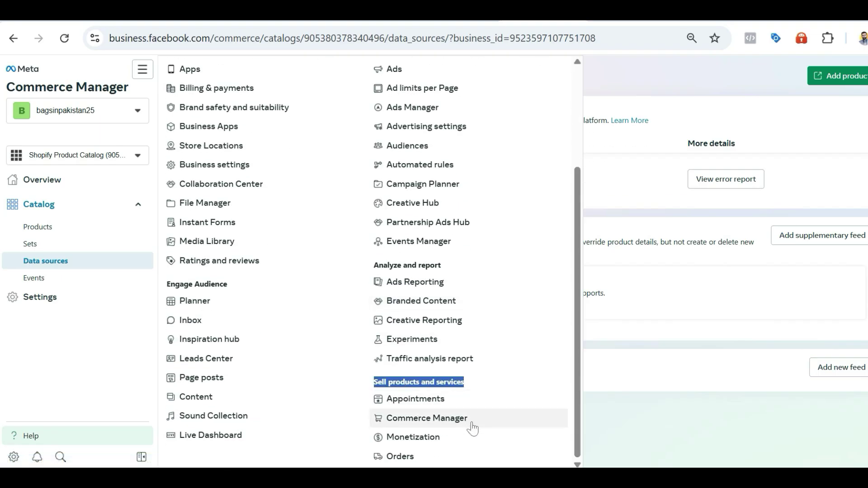
scroll(328, 410, "up", 3)
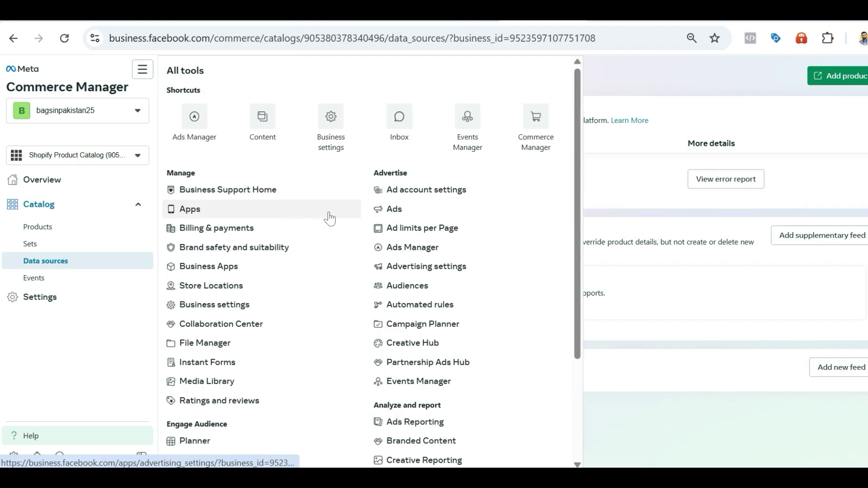
right_click(457, 132)
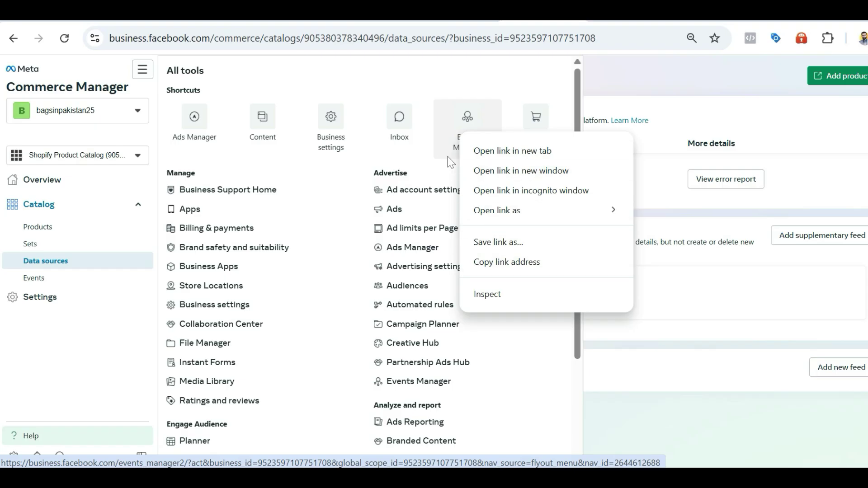
left_click(507, 152)
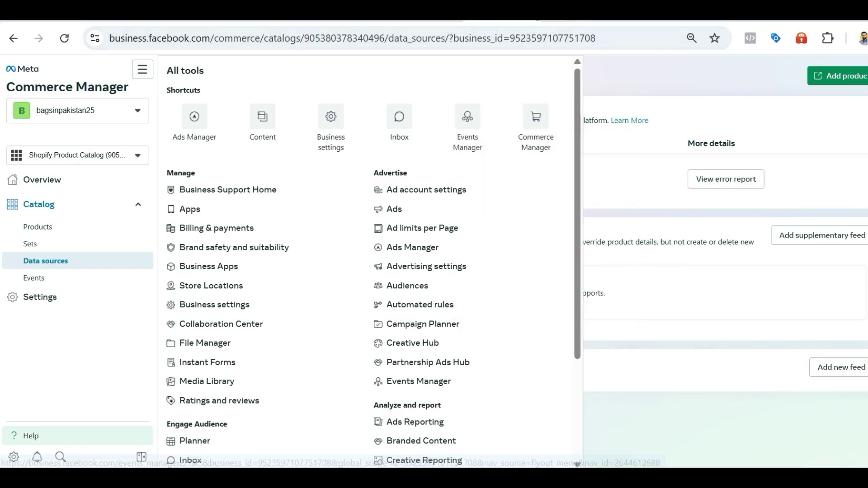
Step: Switch to Shopify's Facebook & Instagram settings and check the tracking dataset's pixel name and ID by highlighting them
left_click(565, 15)
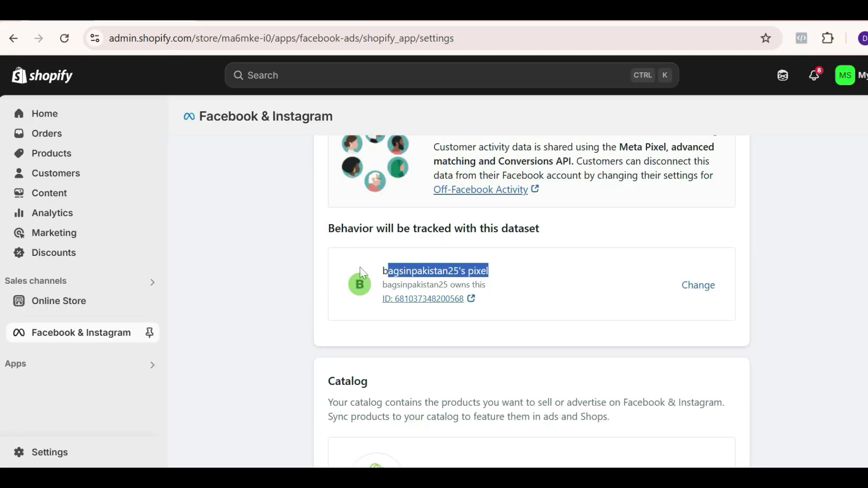
left_click(362, 267)
left_click_drag(366, 265, 392, 272)
left_click(393, 273)
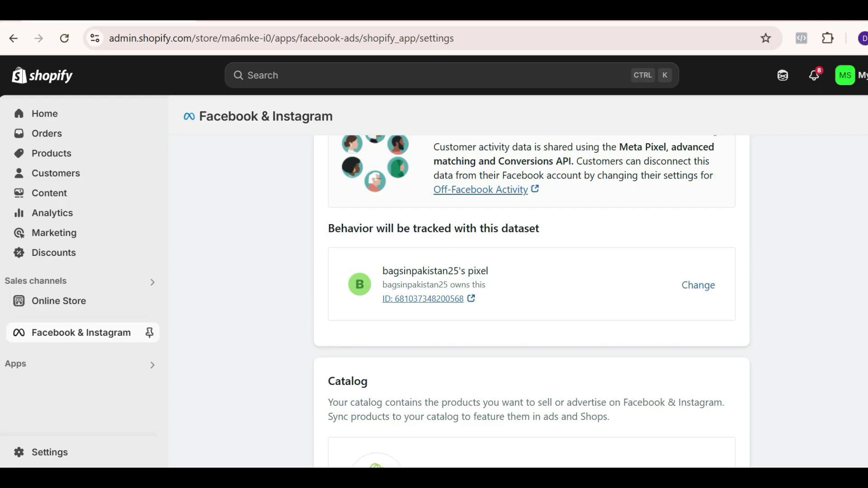
mouse_move(451, 299)
left_mouse_down()
mouse_move(464, 299)
mouse_move(467, 310)
mouse_move(449, 312)
left_mouse_up()
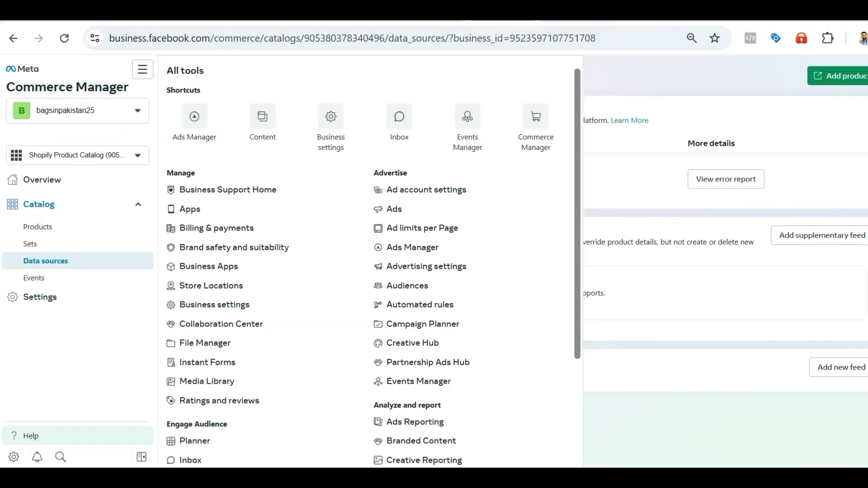
Step: Open Datasets & pixels in Meta business settings and go to Events Manager for bagsinpakistan25's pixel
left_click(621, 84)
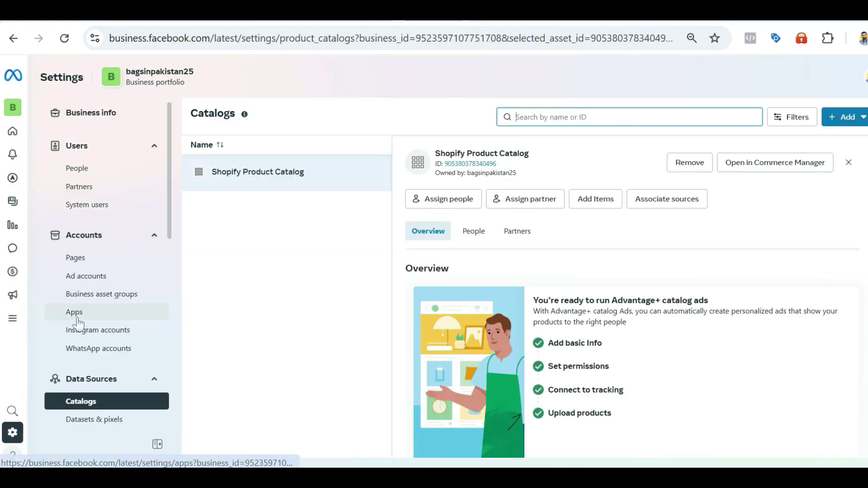
scroll(116, 308, "down", 6)
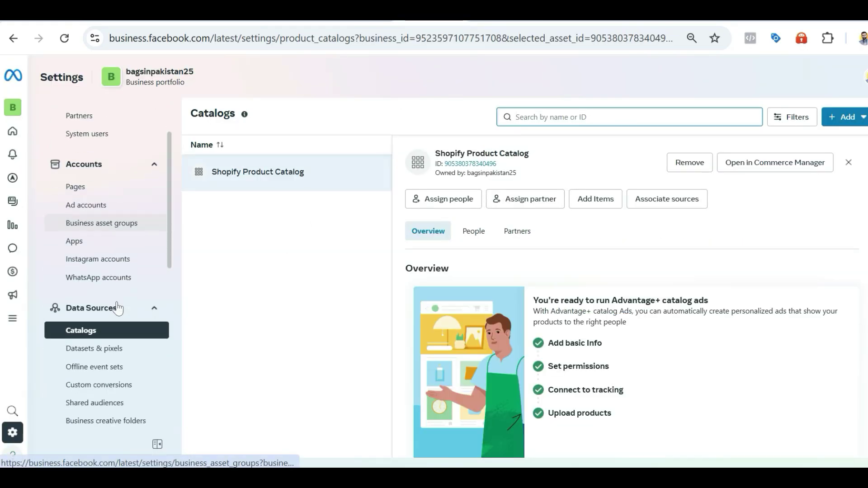
scroll(104, 290, "up", 5)
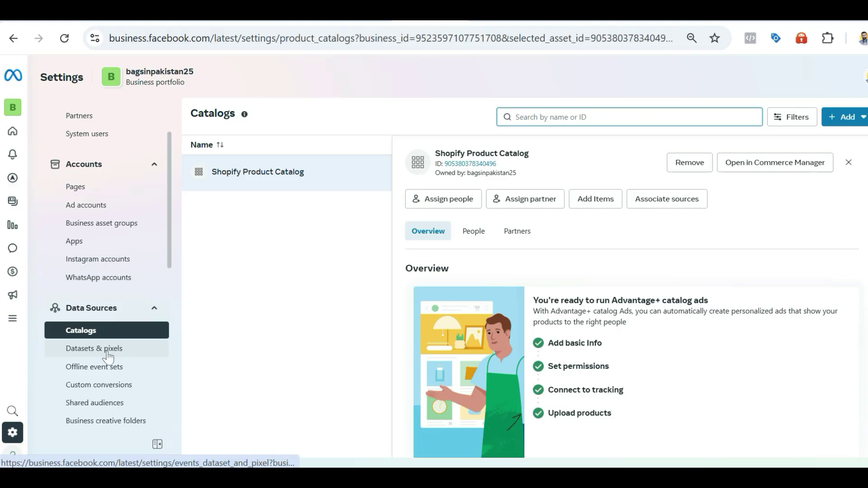
left_click(113, 349)
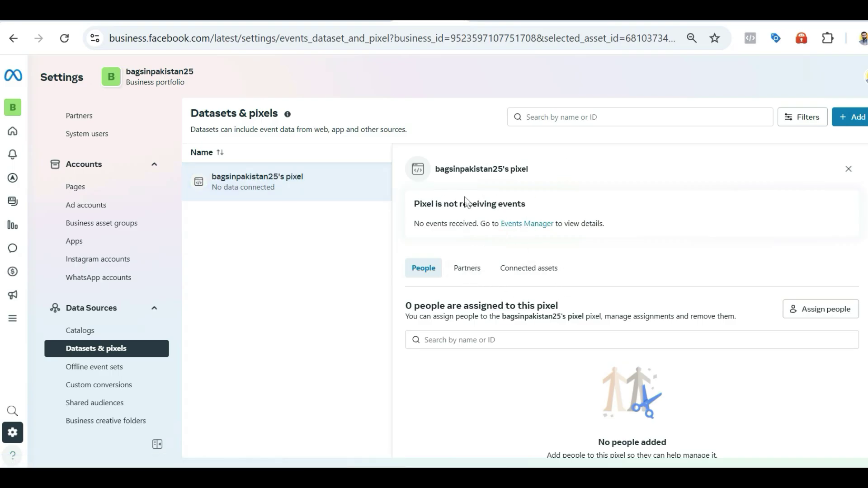
left_click(533, 226)
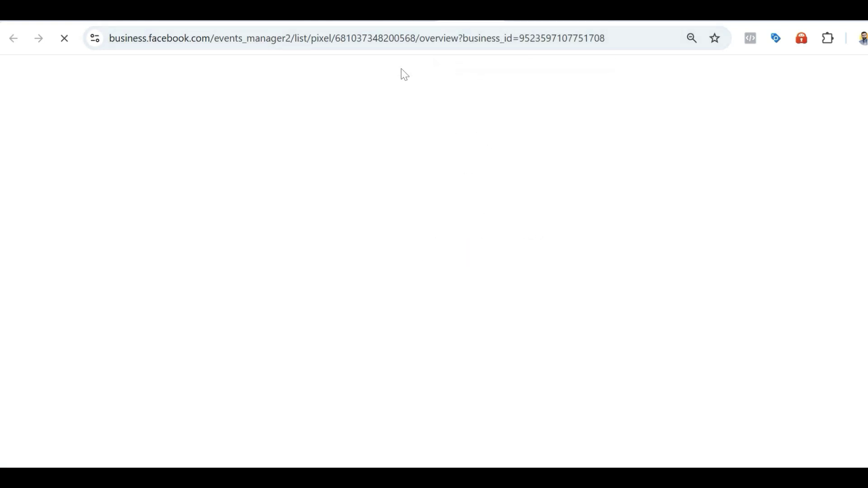
Step: Compare the pixel ID in the Events Manager address with the dataset ID in Shopify's Facebook & Instagram settings
left_click(405, 41)
left_click(437, 38)
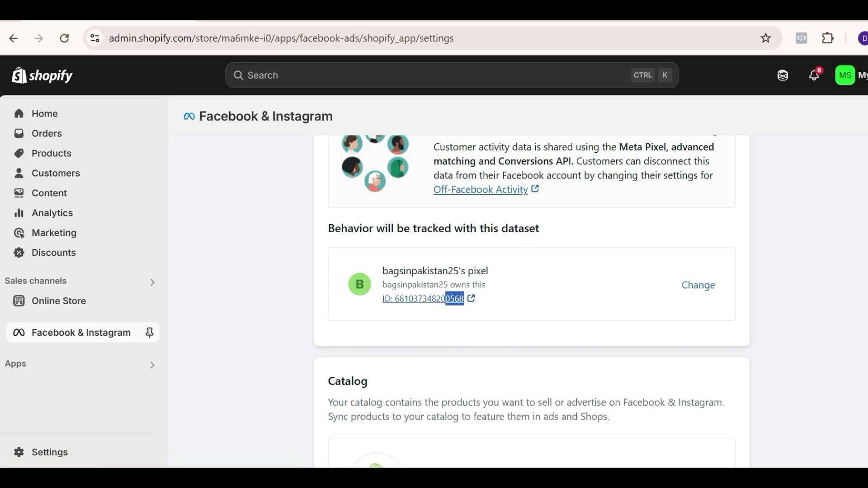
left_click(478, 467)
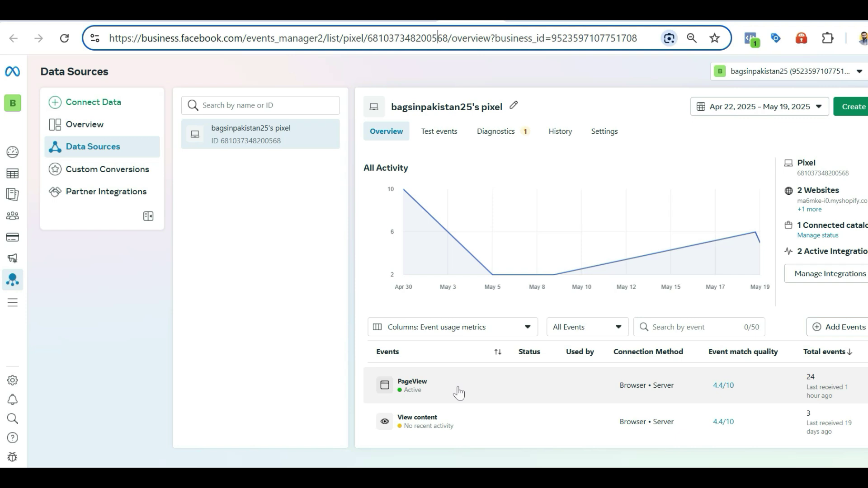
Step: Return to the Shopify storefront's collection of all products and check its tracked events in Meta Pixel Helper
left_click(437, 18)
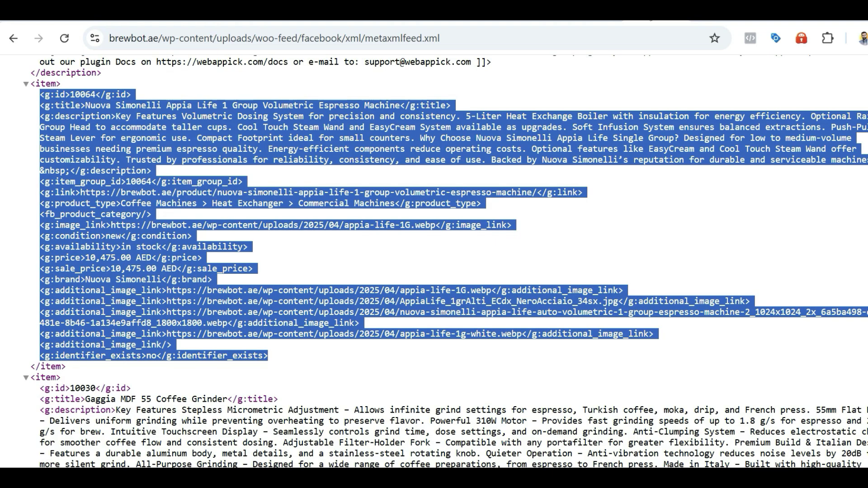
left_click(484, 19)
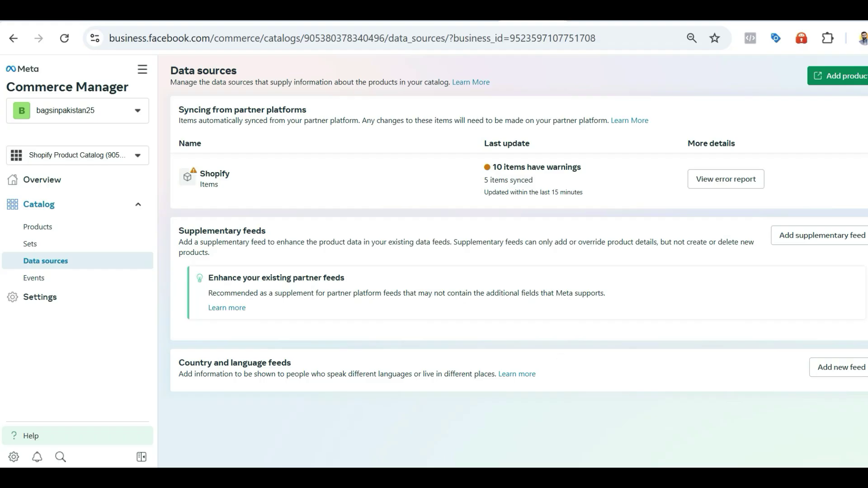
left_click(726, 18)
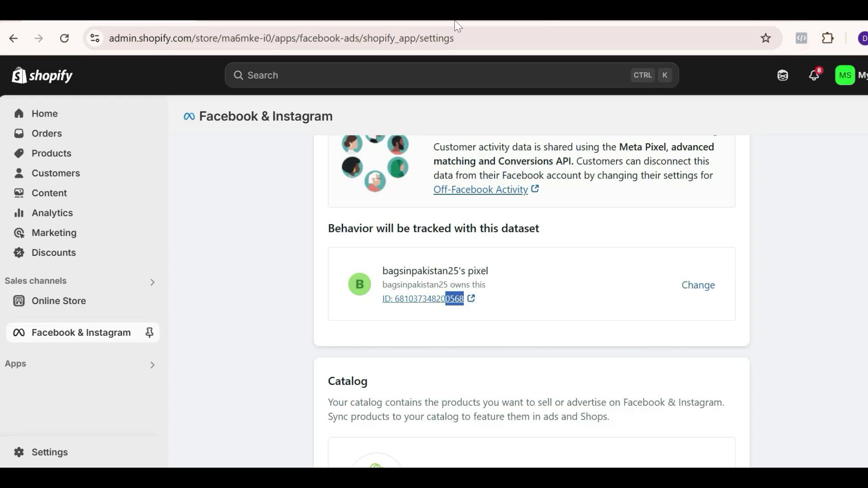
left_click(548, 18)
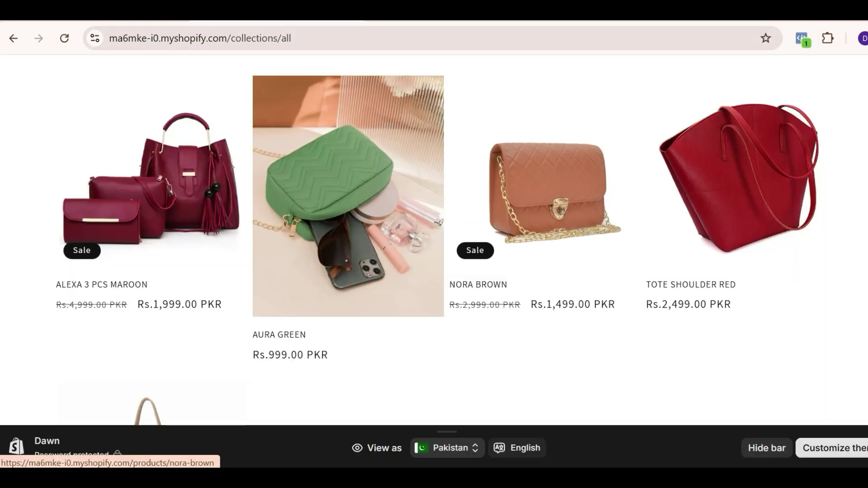
left_click(802, 38)
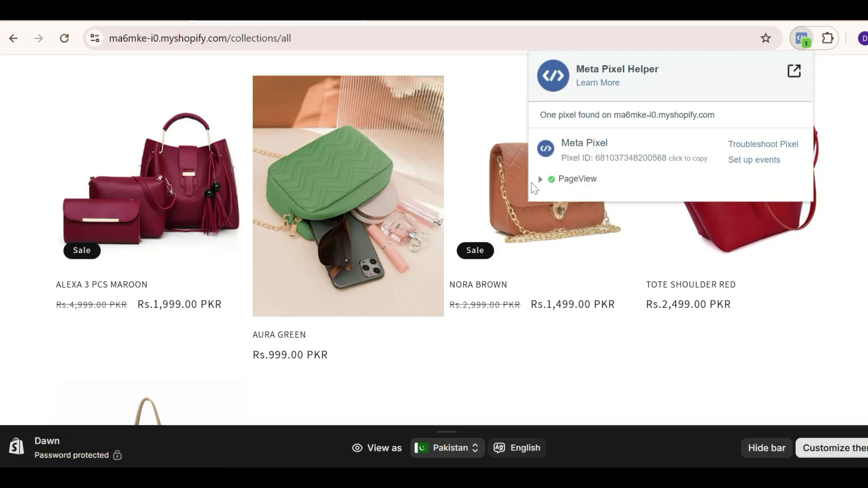
Step: Open the ALEXA 3 PCS MAROON product page and inspect and highlight its ViewContent event in Meta Pixel Helper
left_click(212, 217)
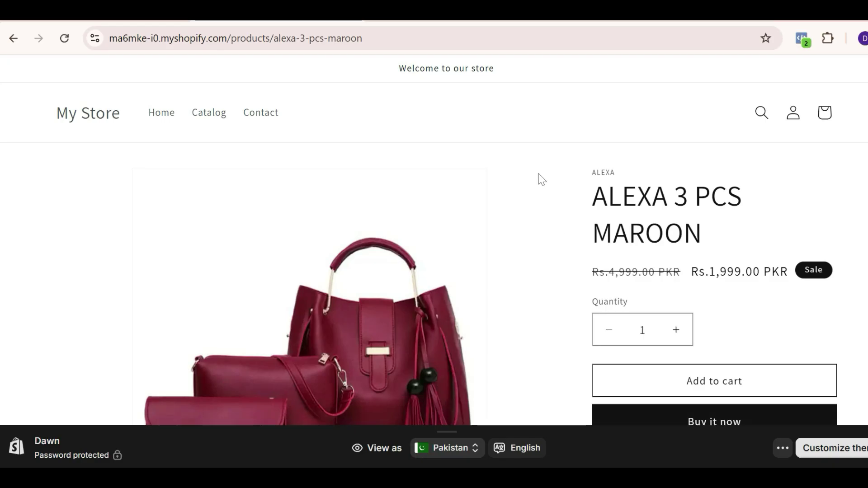
left_click(802, 39)
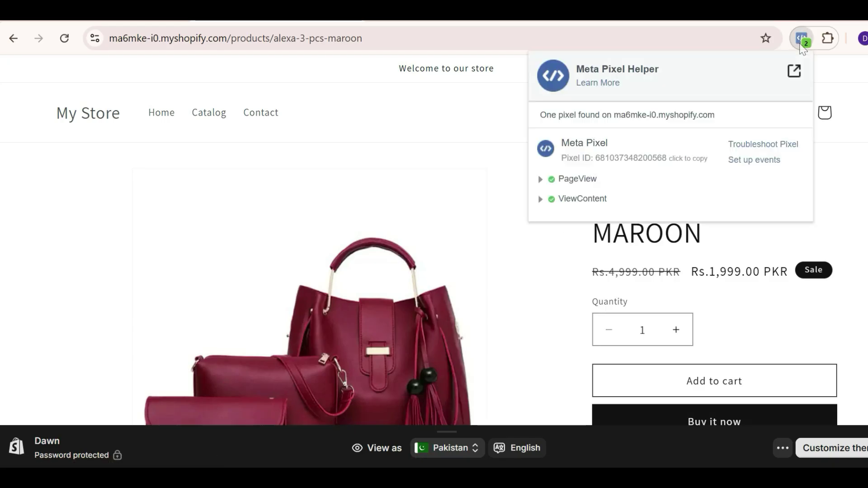
left_click(547, 201)
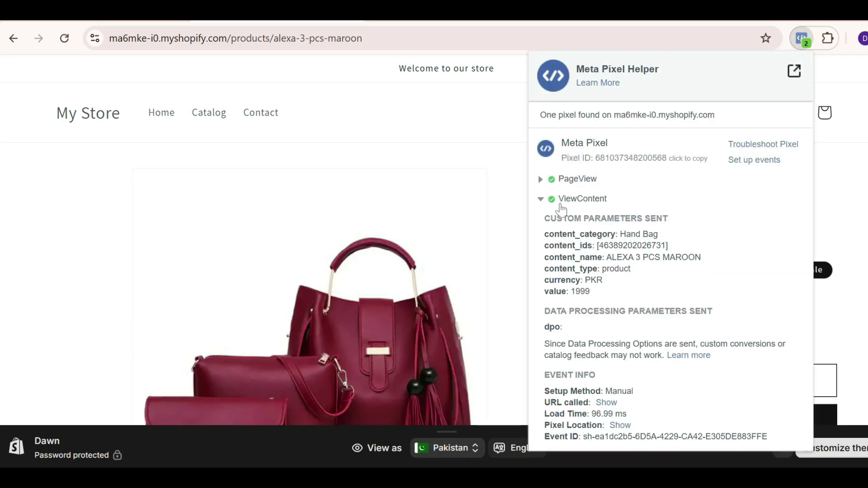
left_click_drag(559, 201, 608, 204)
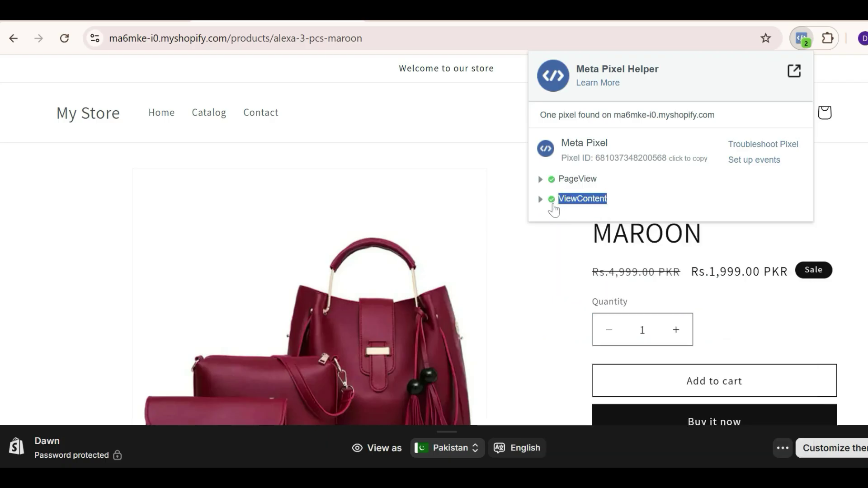
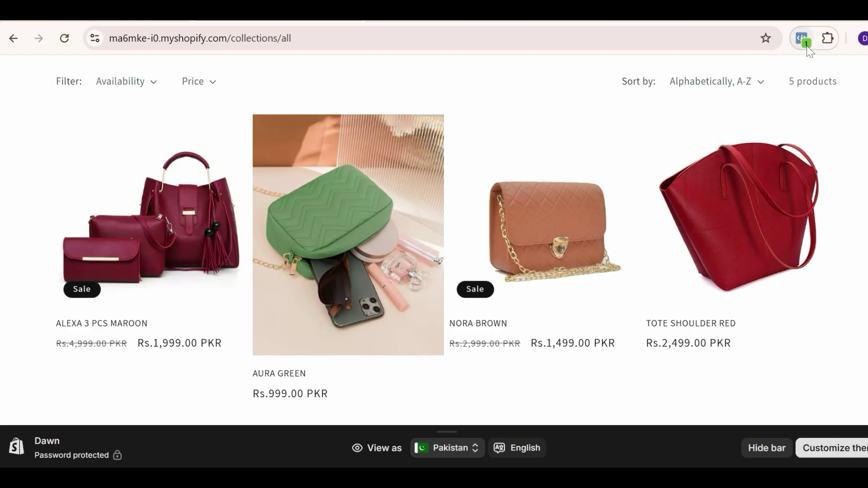
Step: Search Google for "meta pixel helper" and open the extension's Chrome Web Store page
left_click(807, 46)
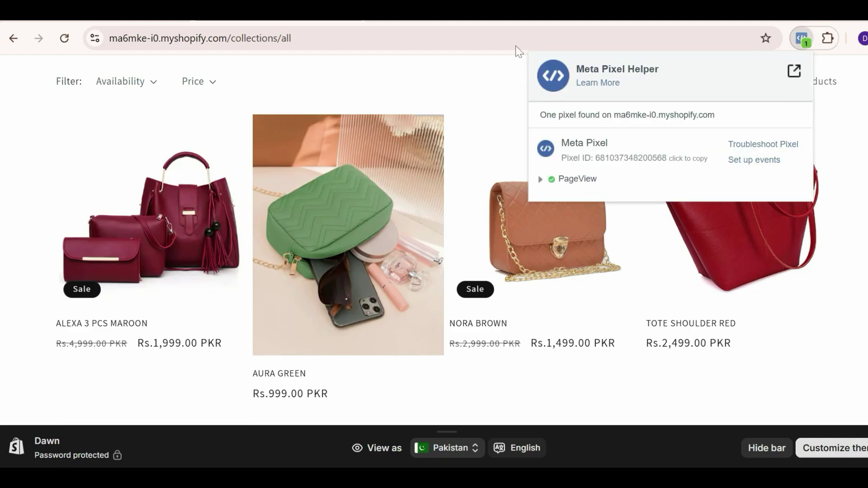
key("ctrl+t")
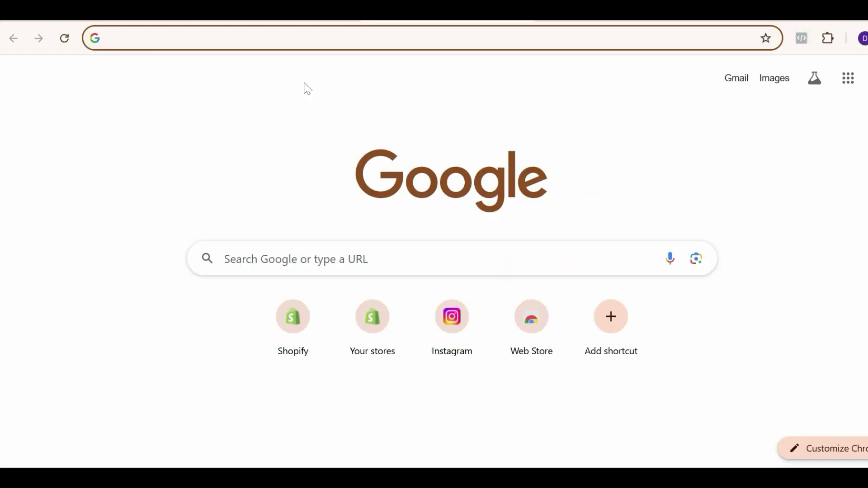
type("g")
key("BackSpace")
type("m")
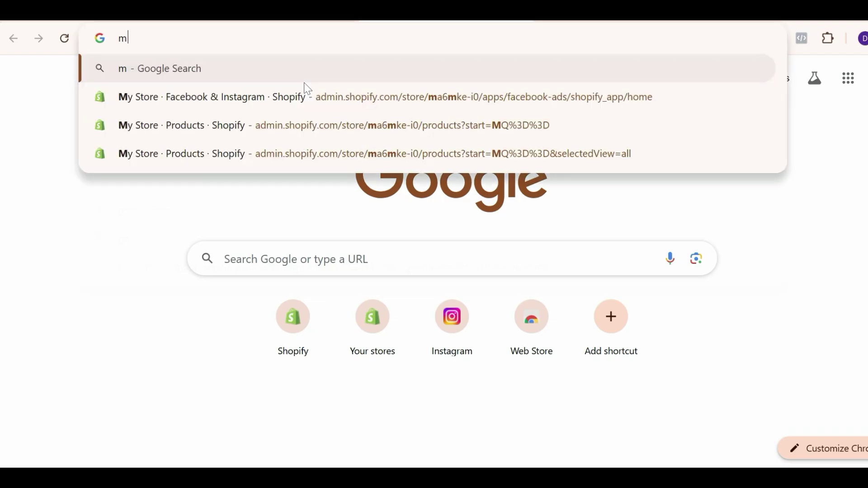
type("eta p")
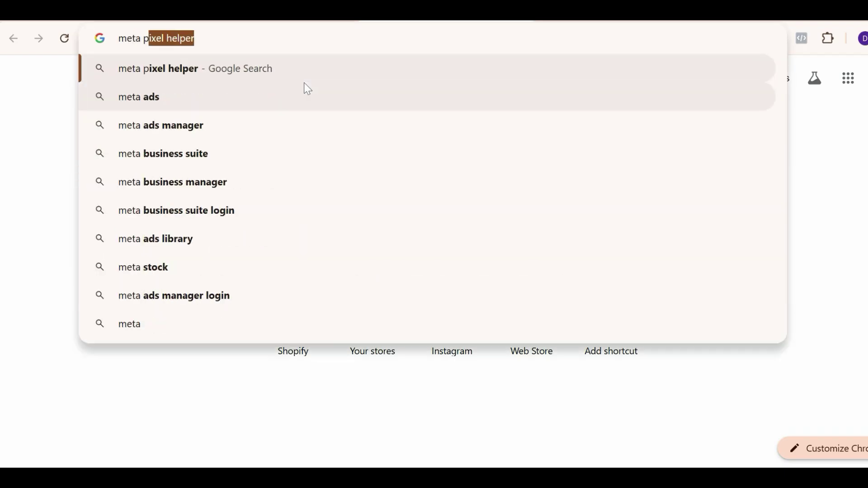
type("ixe")
key("Return")
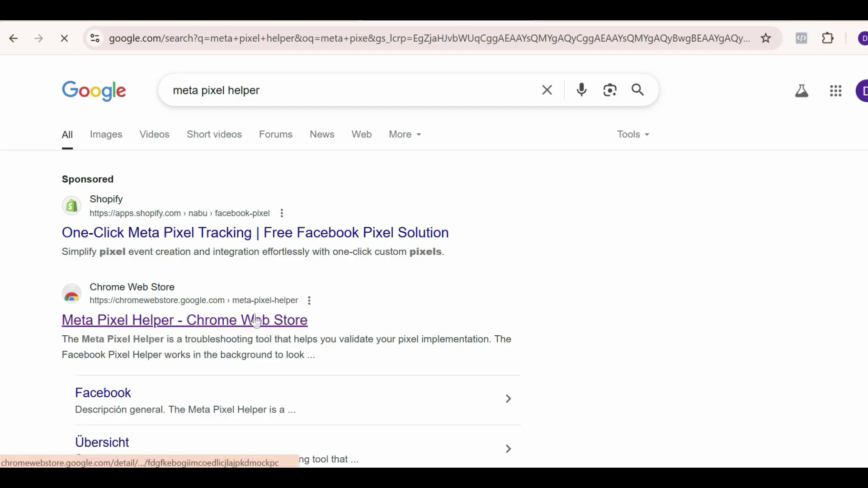
left_click(297, 300)
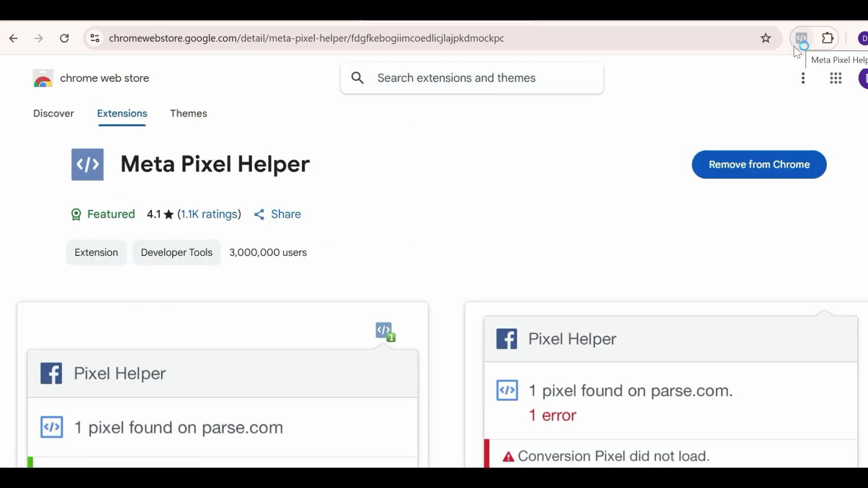
Step: Return to the storefront's all-products collection, check its tracked events in Meta Pixel Helper and look through the listed products
key("ctrl+Tab")
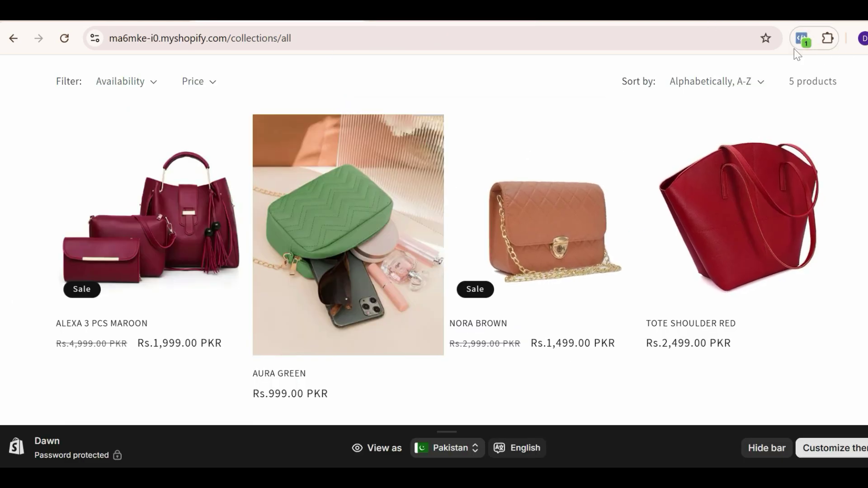
left_click(801, 39)
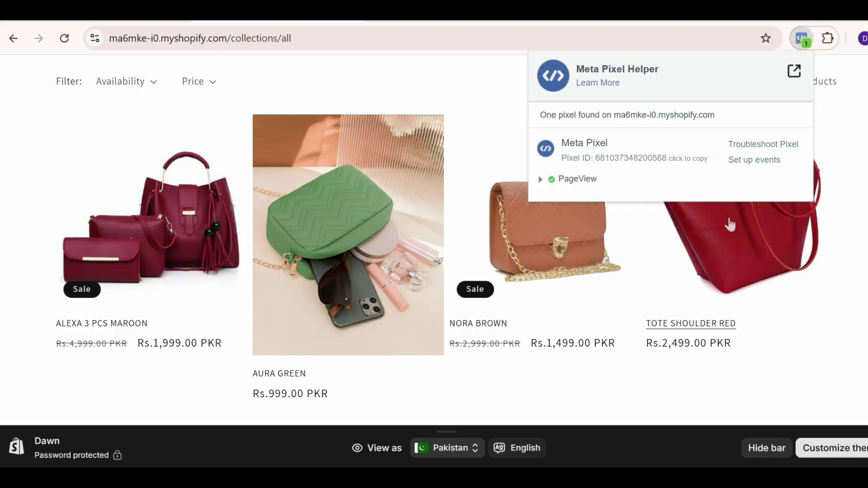
scroll(281, 320, "down", 5)
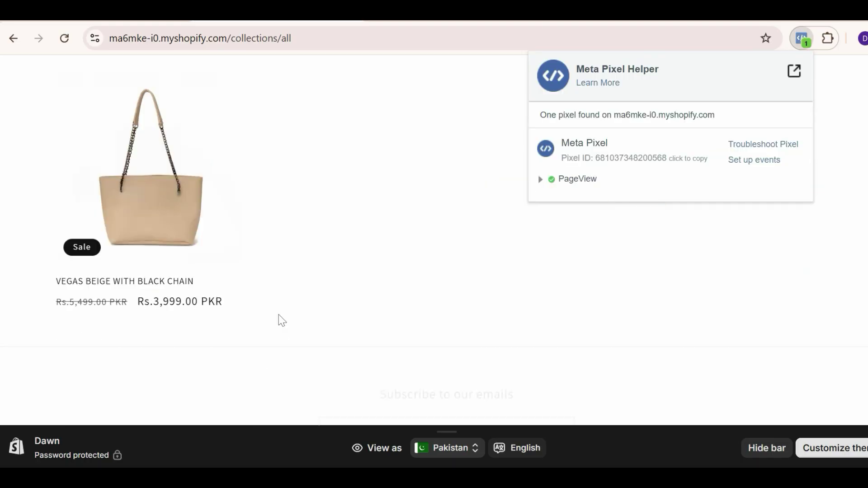
scroll(278, 314, "up", 8)
scroll(270, 300, "down", 8)
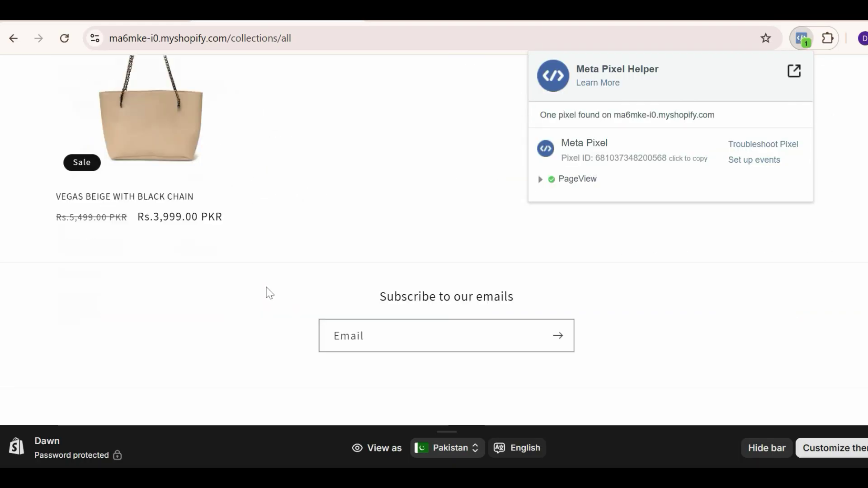
scroll(270, 294, "up", 8)
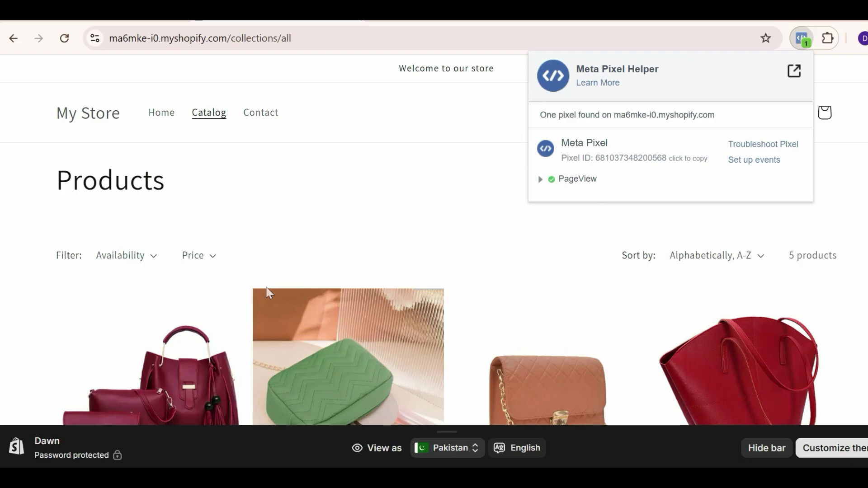
scroll(269, 293, "down", 5)
scroll(270, 293, "up", 5)
scroll(267, 294, "down", 3)
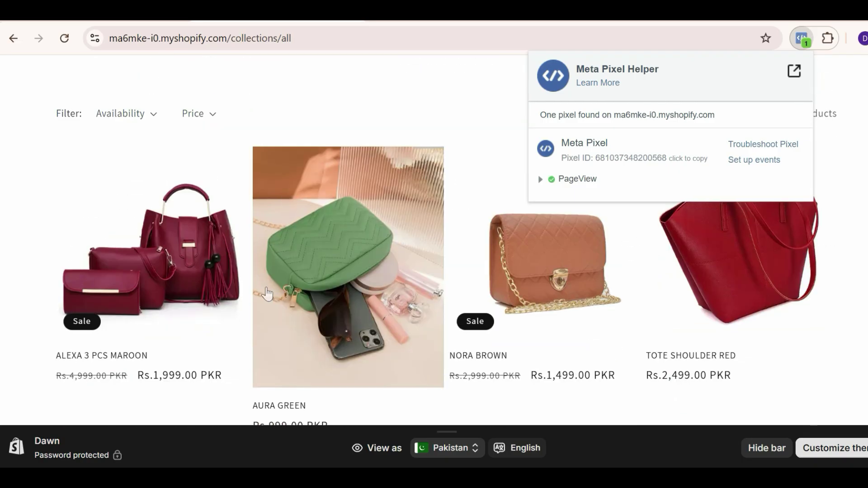
Step: Open the NORA BROWN product page and highlight its ViewContent event in Meta Pixel Helper
left_click(519, 244)
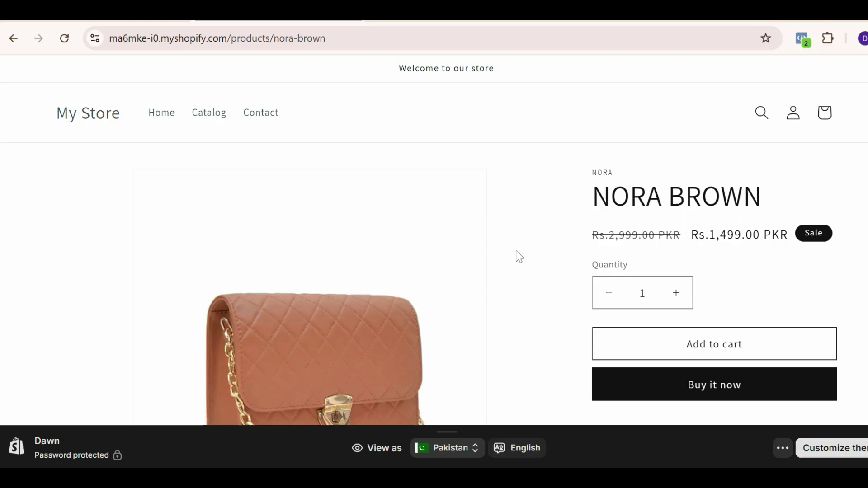
left_click(800, 43)
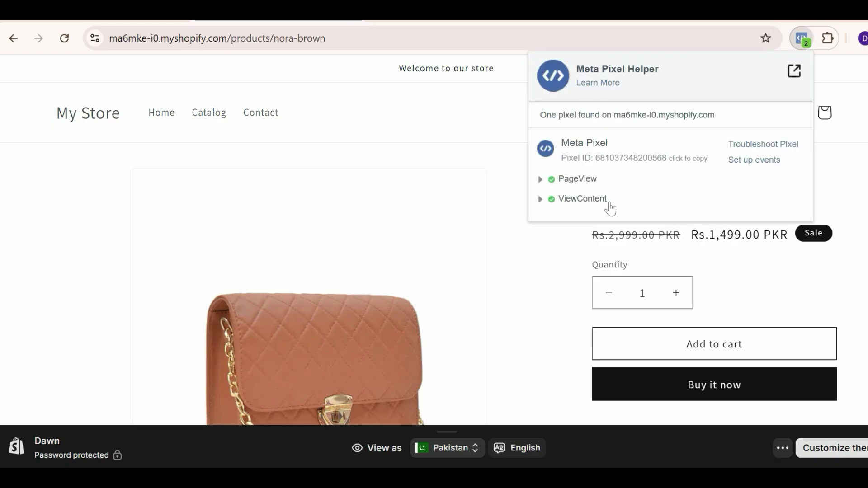
left_click_drag(609, 203, 560, 208)
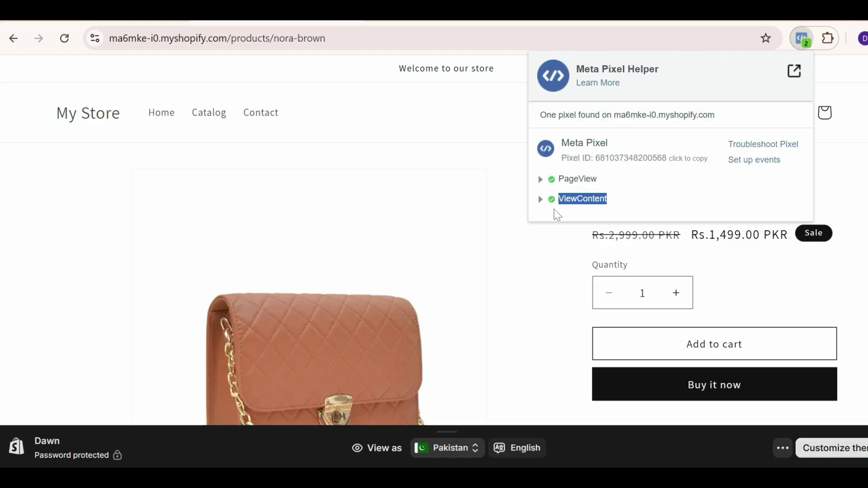
Step: Add NORA BROWN to the cart and check the AddToCart event in Meta Pixel Helper
left_click(686, 357)
left_click(682, 351)
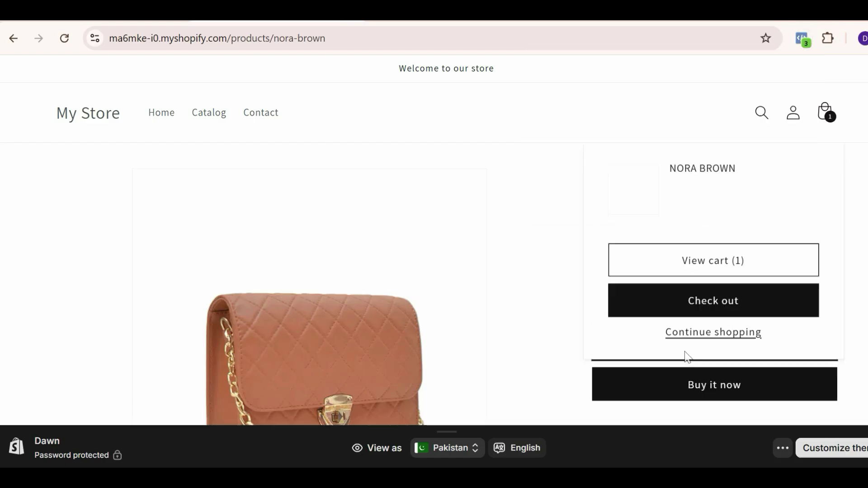
left_click(803, 41)
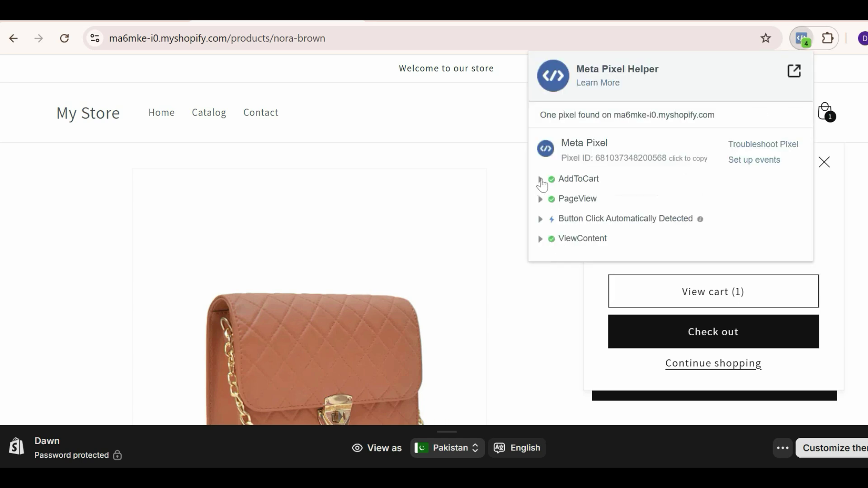
left_click(541, 181)
left_click(528, 185)
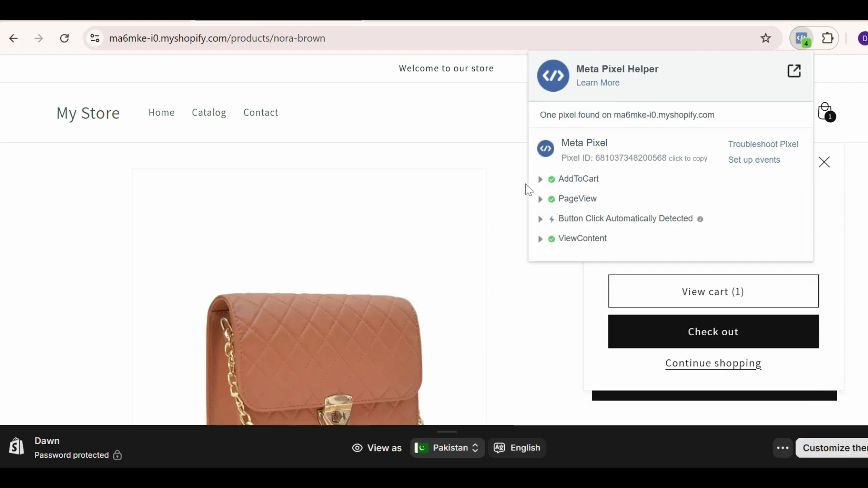
Step: Proceed to checkout, check the InitiateCheckout event in Meta Pixel Helper and look over the checkout form down to the payment section
left_click(682, 333)
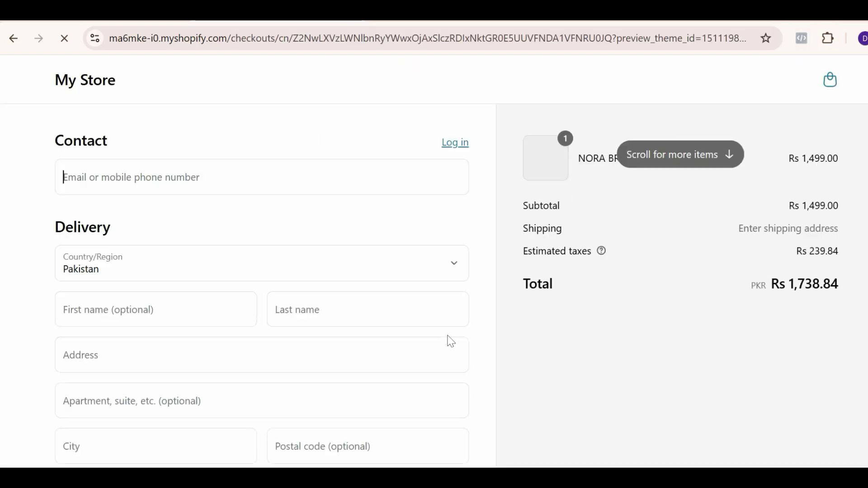
left_click(803, 38)
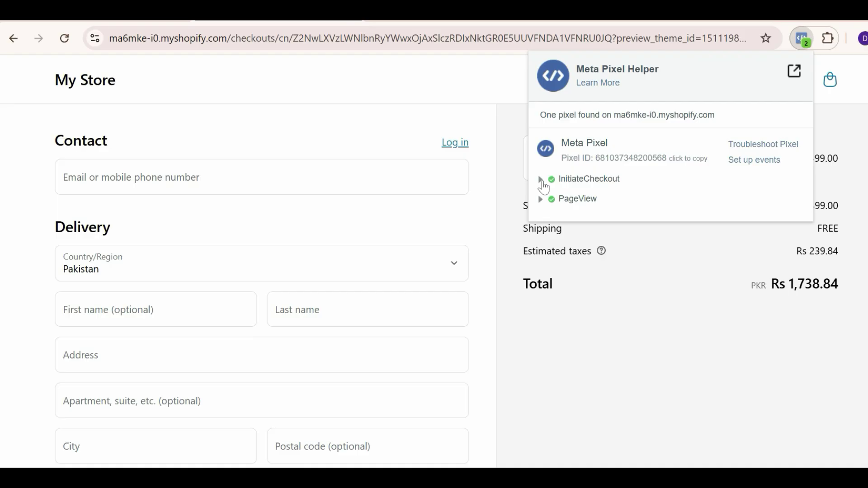
scroll(228, 305, "down", 9)
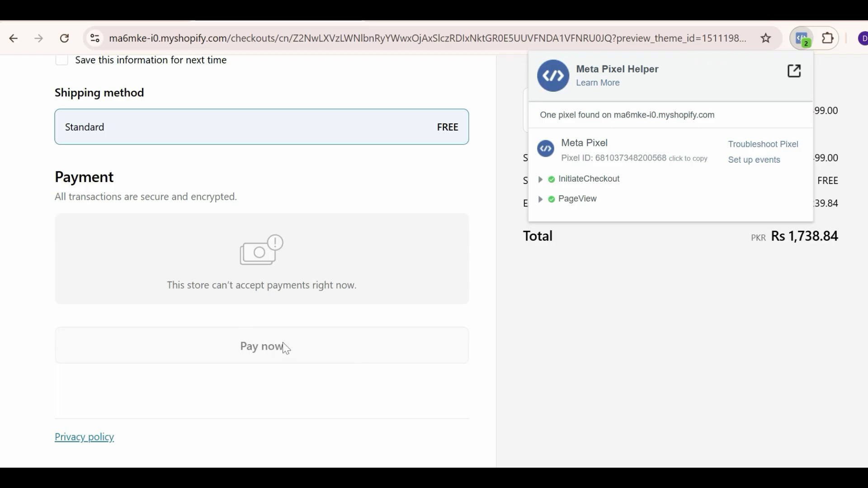
scroll(384, 340, "up", 8)
scroll(368, 335, "up", 2)
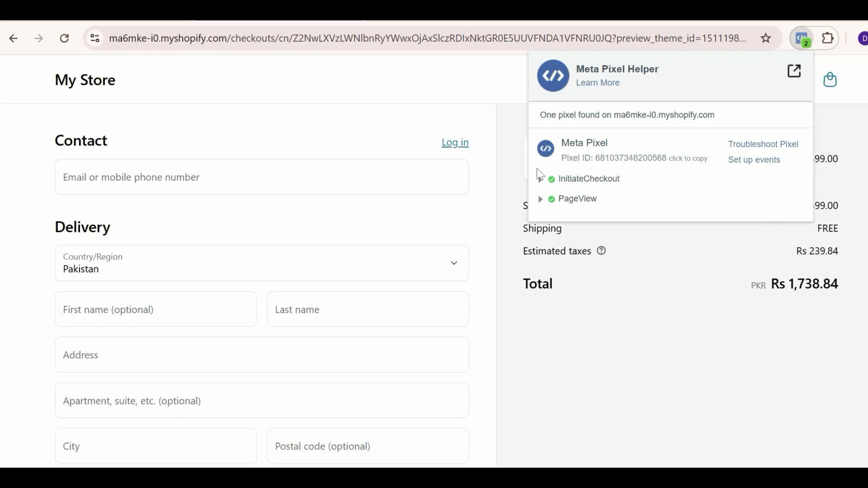
Step: Go back to the NORA BROWN product page, expand its ViewContent event in Meta Pixel Helper and highlight the content_category value
left_click(14, 38)
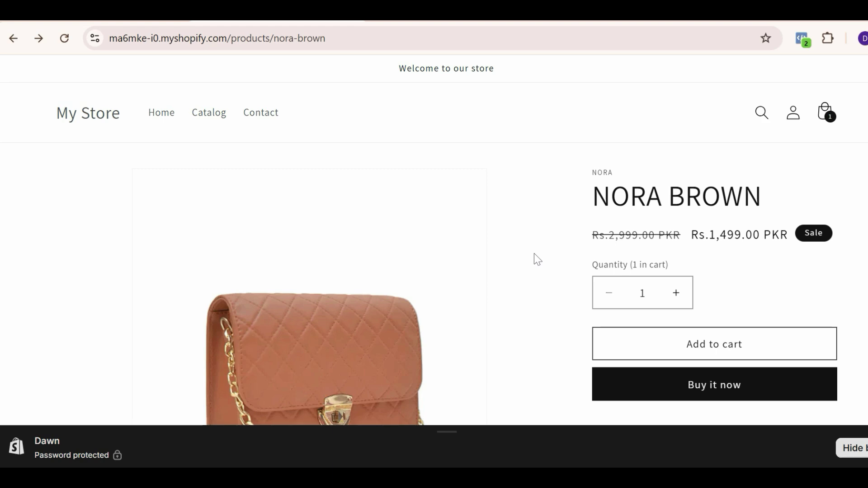
left_click(804, 39)
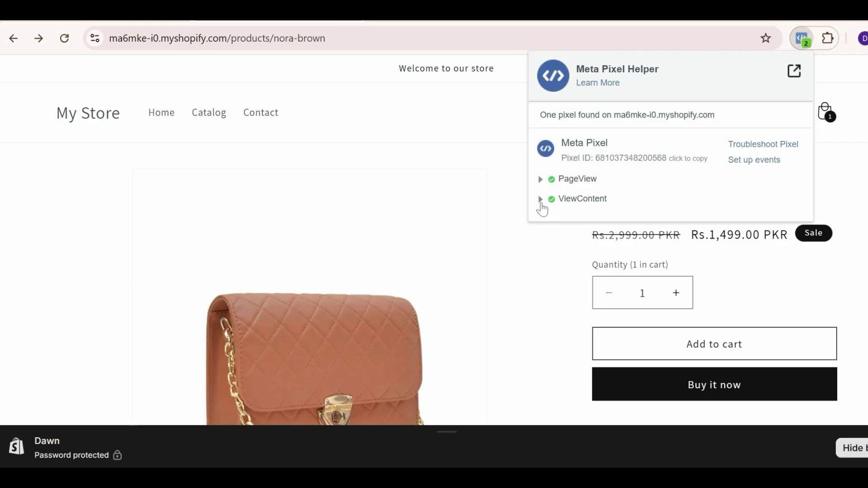
left_click(541, 201)
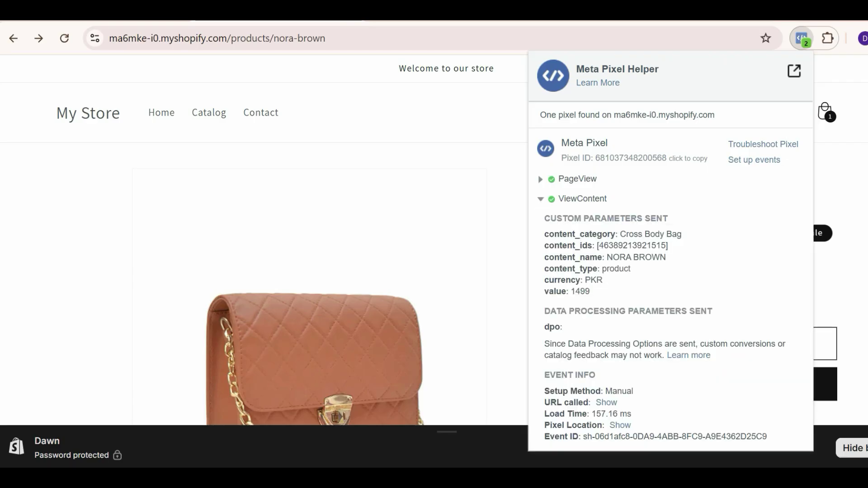
left_click_drag(544, 234, 677, 233)
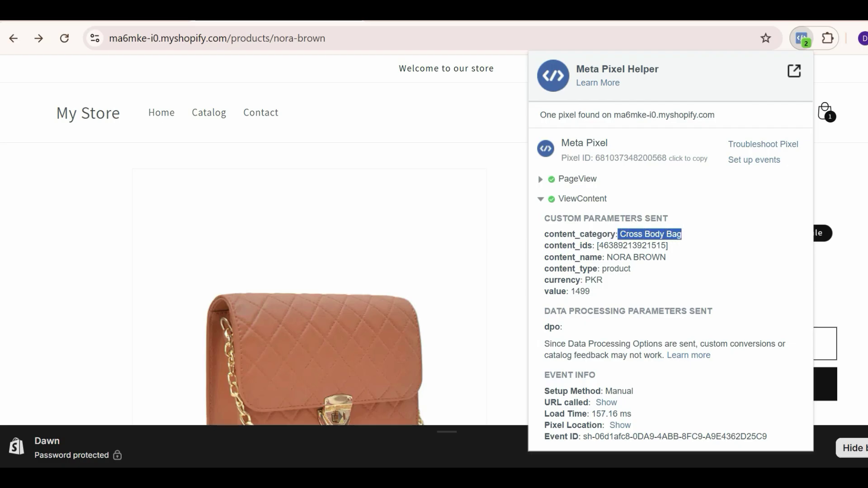
Step: Switch to the Shopify admin and open NORA BROWN from the product list
key("ctrl+Tab")
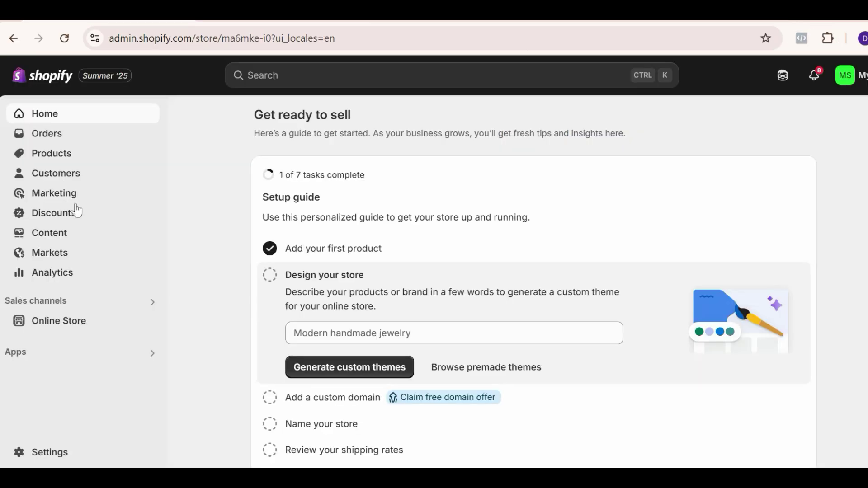
left_click(43, 164)
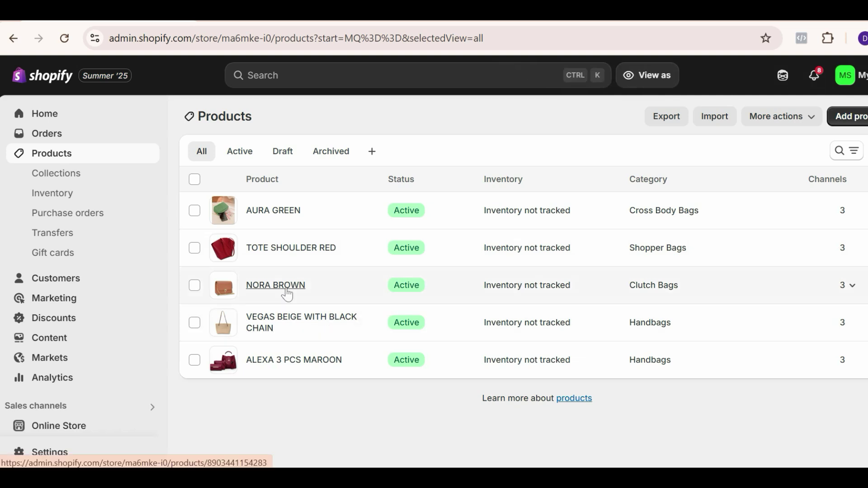
left_click(367, 301)
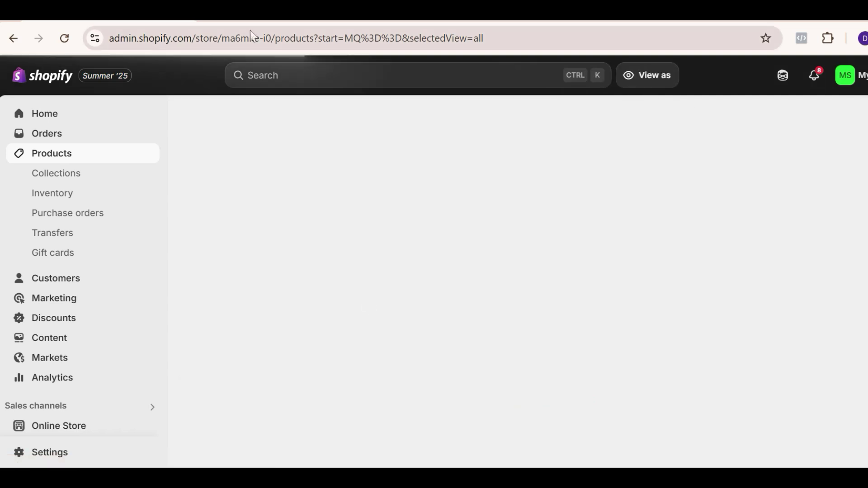
key("alt+Left")
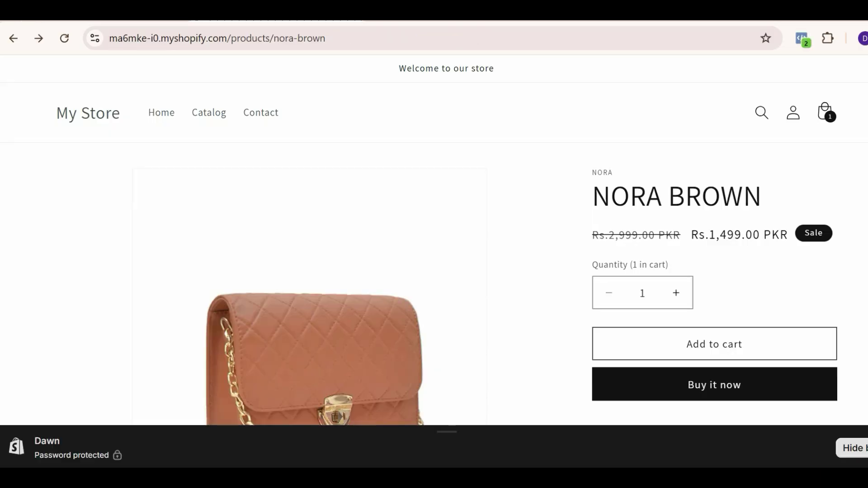
key("alt+Right")
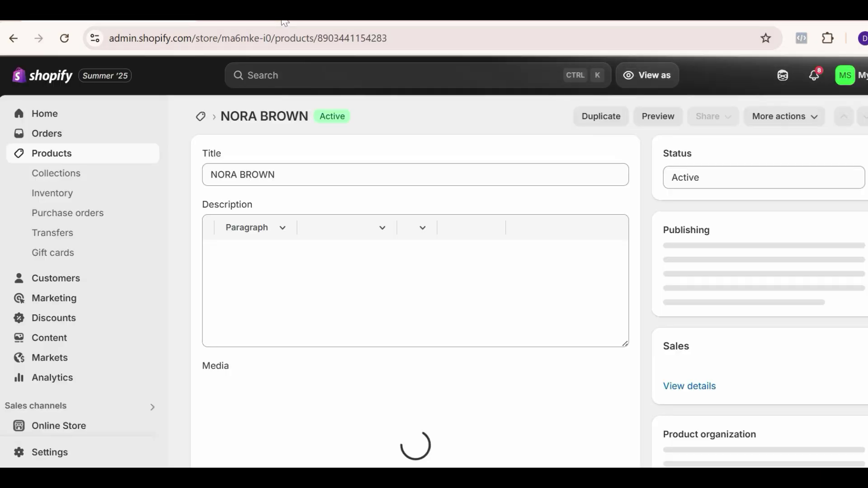
Step: Examine the Type field under NORA BROWN's product organization in the Shopify admin to compare it with the pixel's content_category
key("alt+Left")
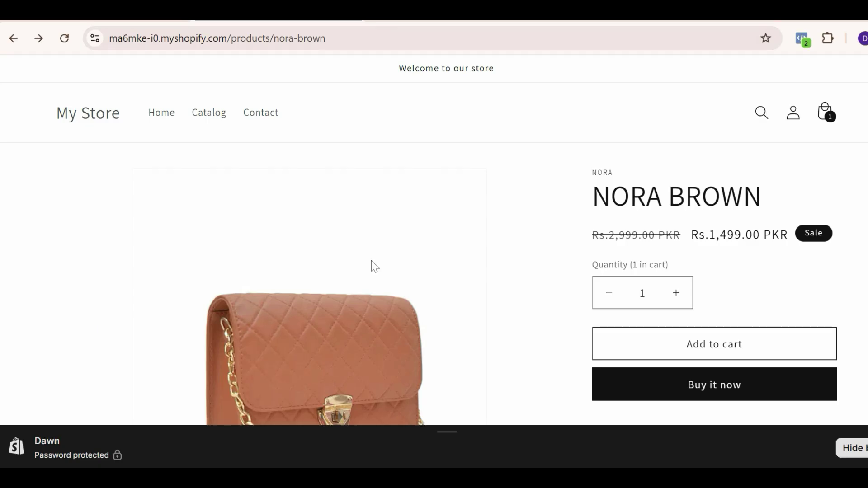
key("alt+Right")
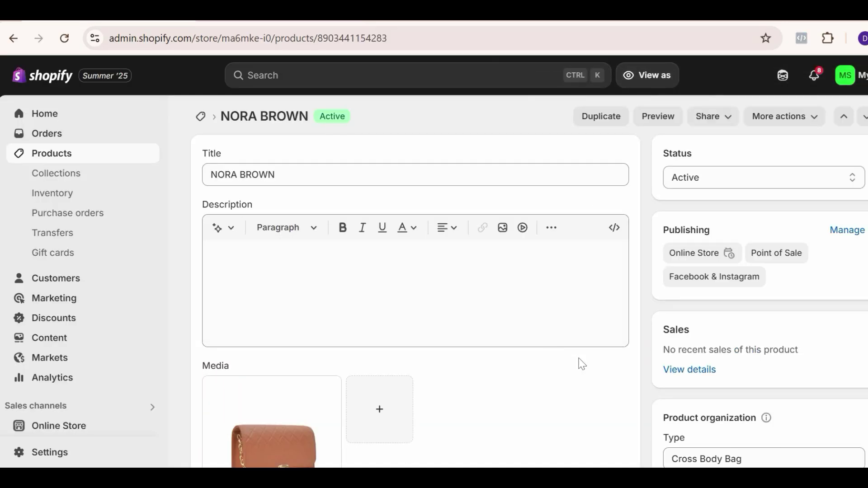
scroll(581, 363, "down", 1)
scroll(581, 364, "up", 1)
scroll(582, 363, "down", 3)
scroll(583, 363, "up", 2)
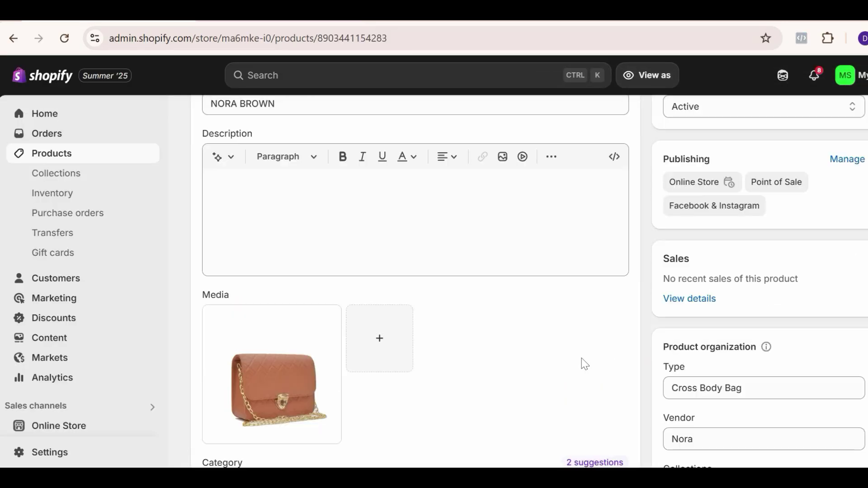
double_click(686, 367)
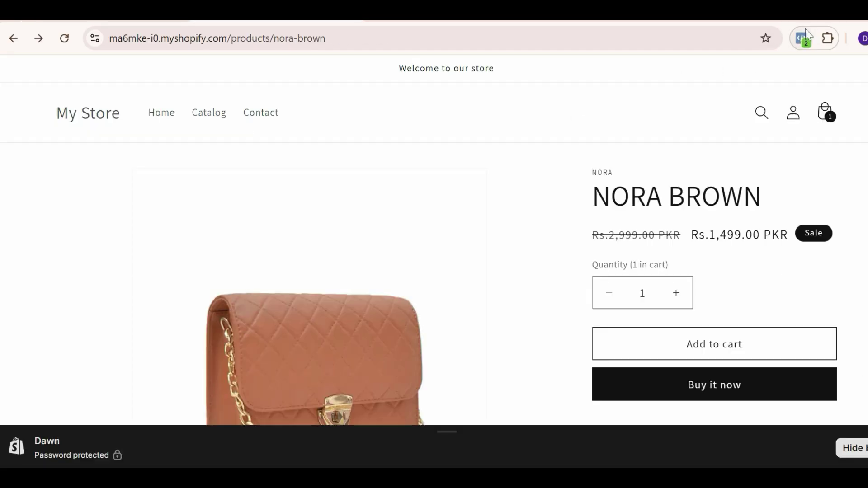
Step: Inspect the ViewContent event in Meta Pixel Helper on the NORA BROWN store page and highlight its content_category value
left_click(802, 38)
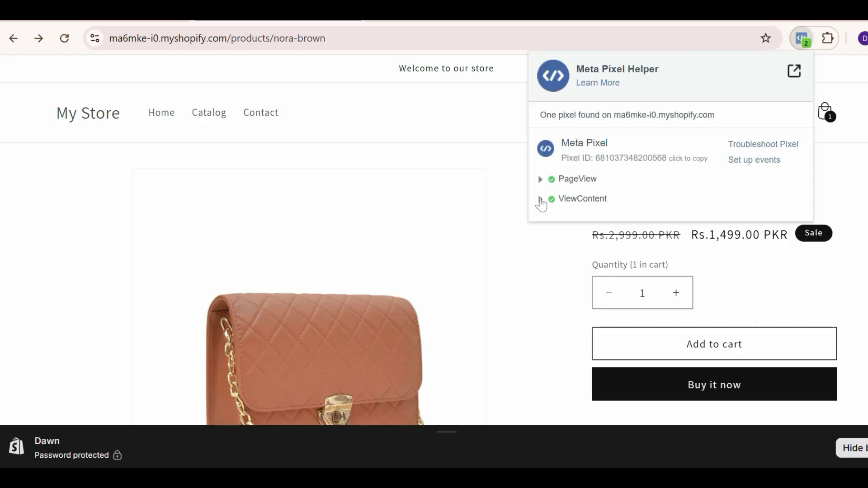
left_click(538, 205)
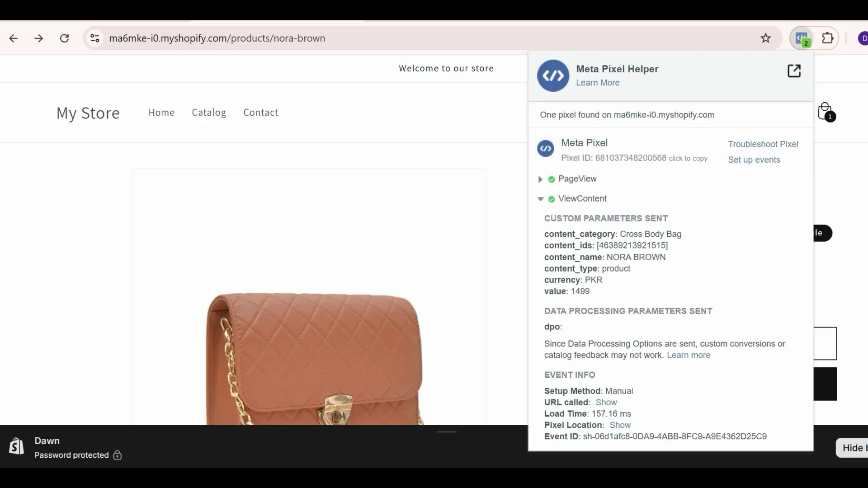
left_click_drag(618, 235, 690, 241)
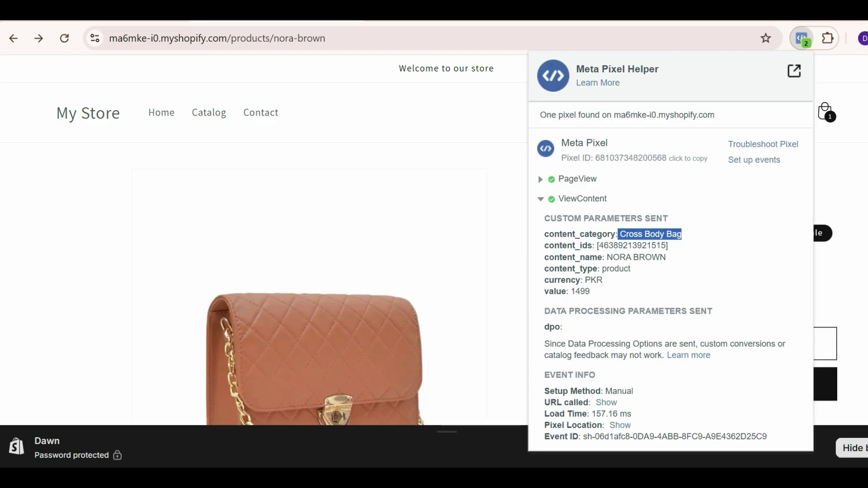
left_click(805, 47)
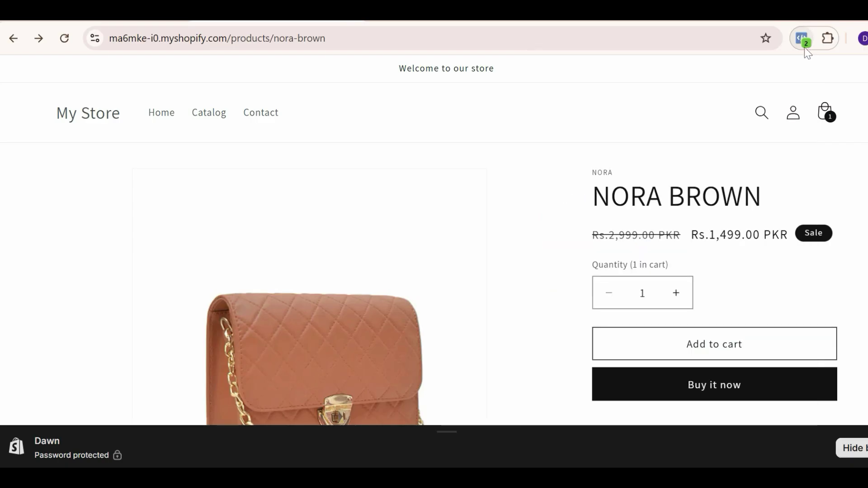
Step: Reopen Meta Pixel Helper, expand ViewContent and highlight all its custom parameters from content_category to value
left_click(804, 47)
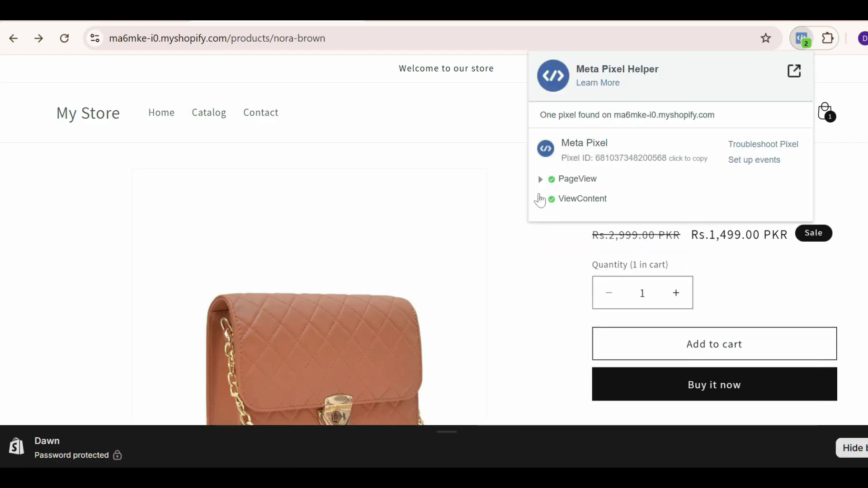
left_click(539, 200)
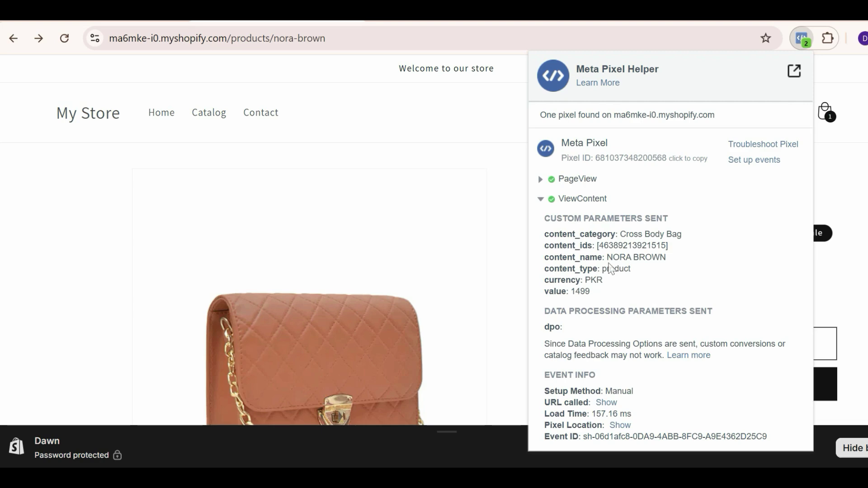
left_click_drag(646, 256, 604, 280)
left_click_drag(549, 291, 538, 238)
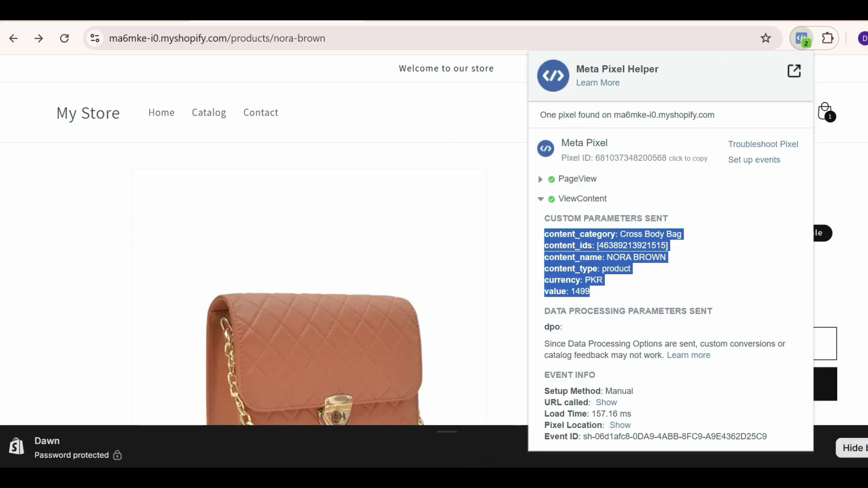
Step: Switch to Meta Events Manager to check the Purchase event's row, return to the NORA BROWN page and close Meta Pixel Helper
key("alt+Tab")
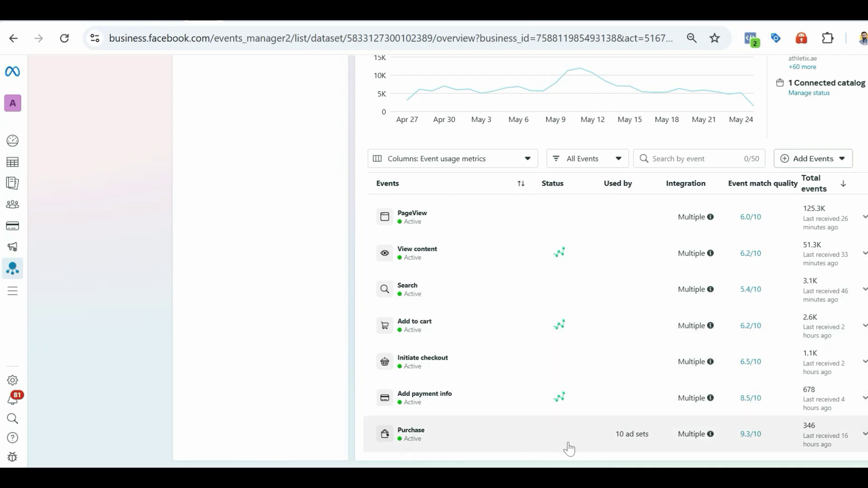
left_click(629, 433)
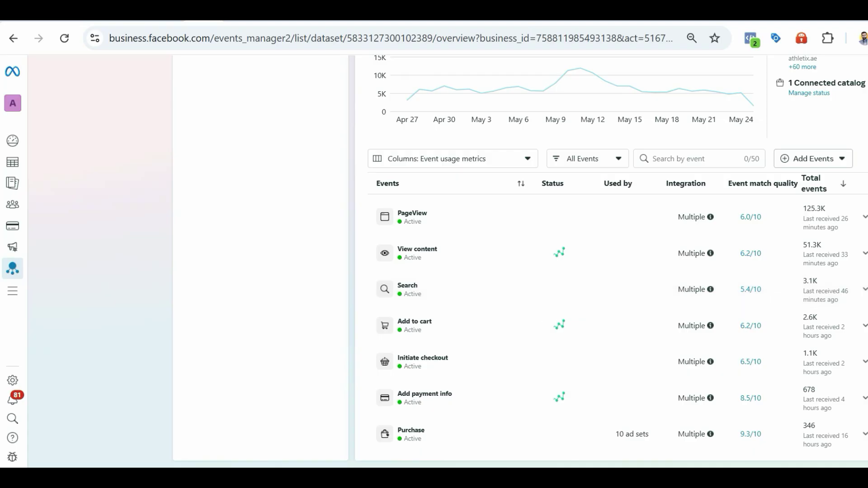
mouse_move(540, 474)
left_click(540, 413)
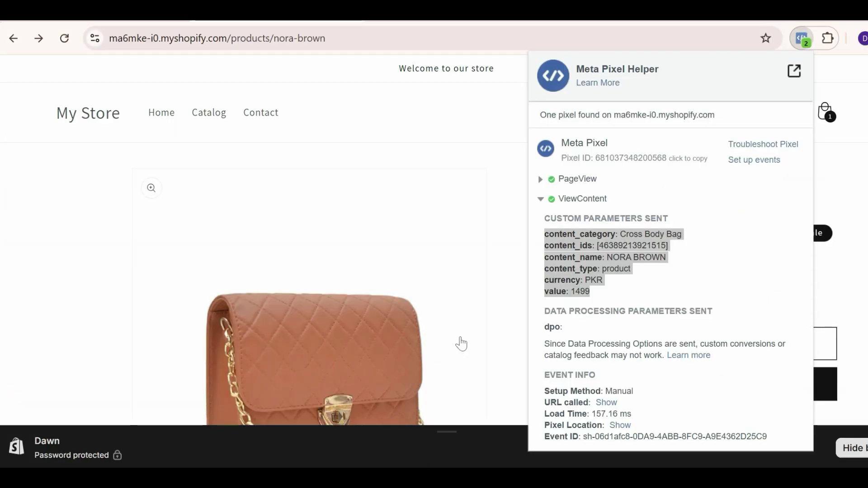
left_click(508, 231)
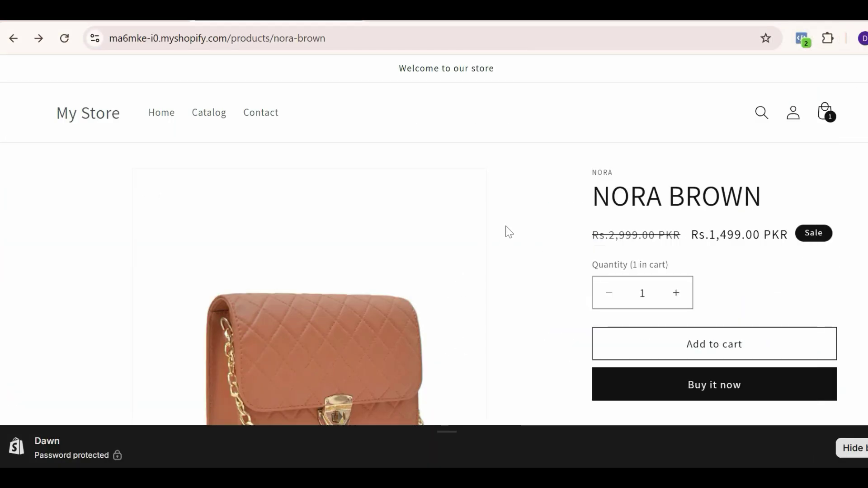